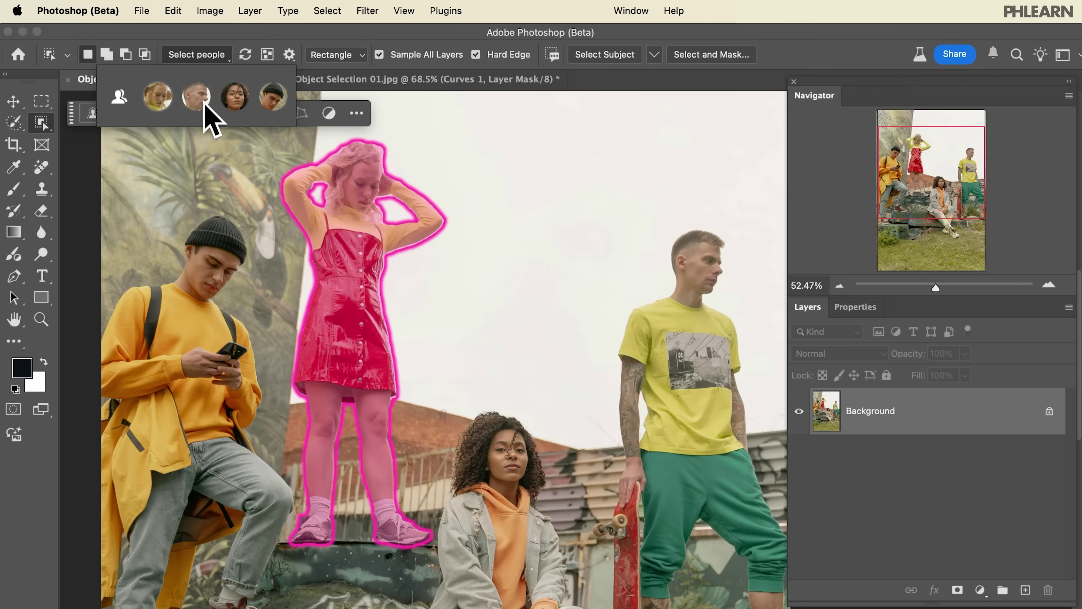
- Lift the curve point to brighten and drag the hue slider toward cyan
scroll(341, 213, "down", 2)
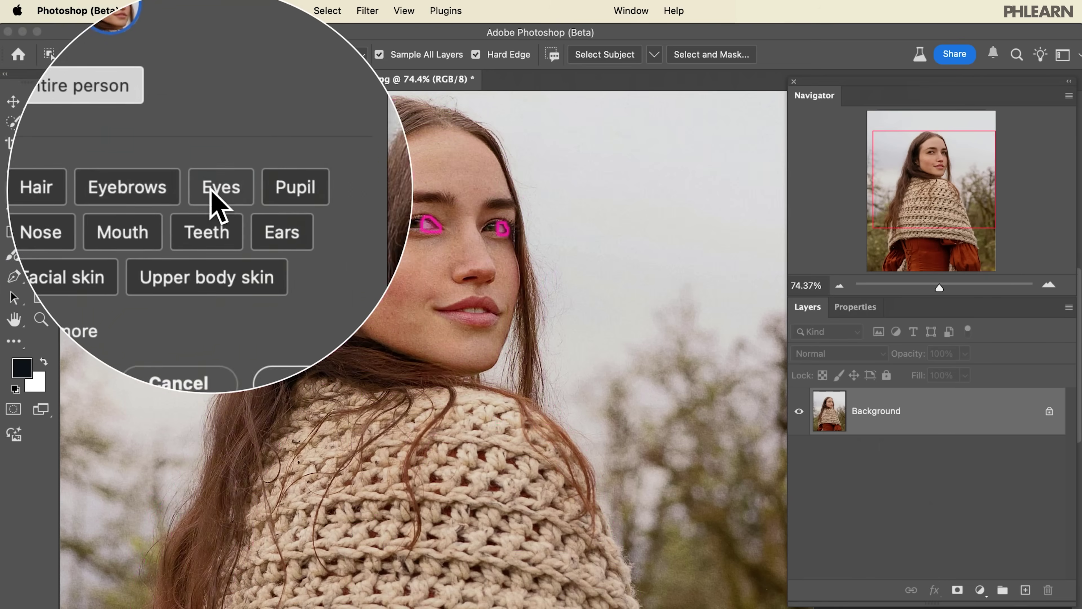
left_click_drag(935, 484, 925, 465)
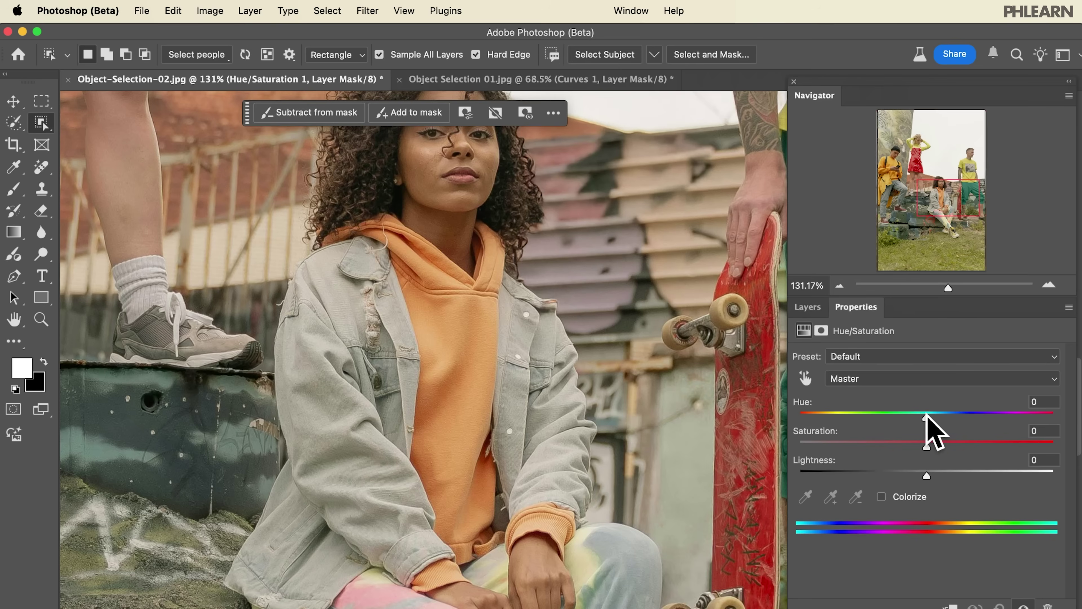
left_click_drag(922, 410, 1042, 405)
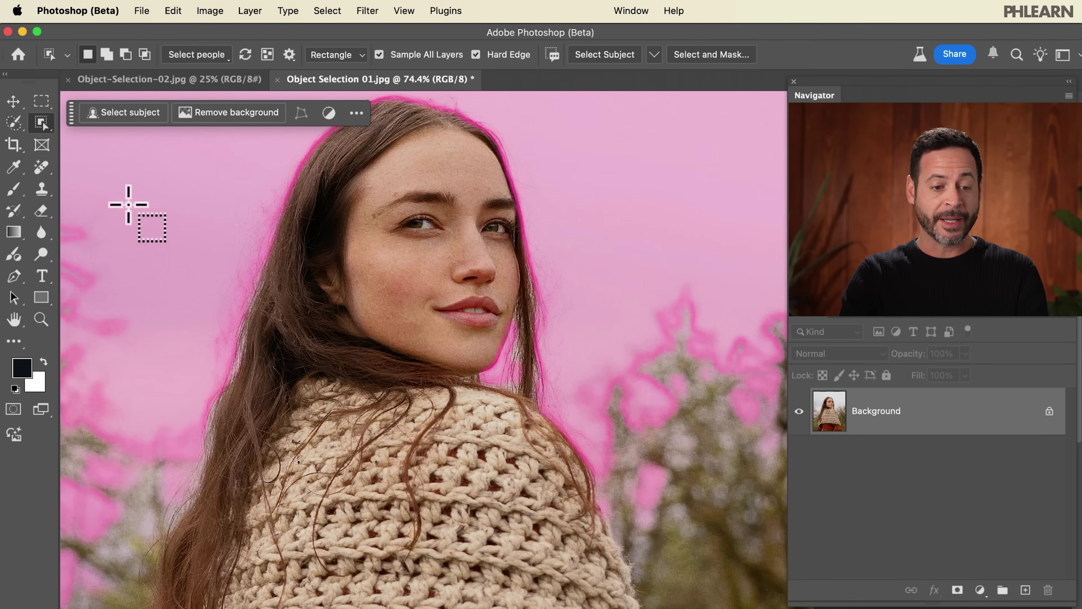
- With the Object Selection tool, choose the woman in Select people and expand her full parts list
right_click(43, 129)
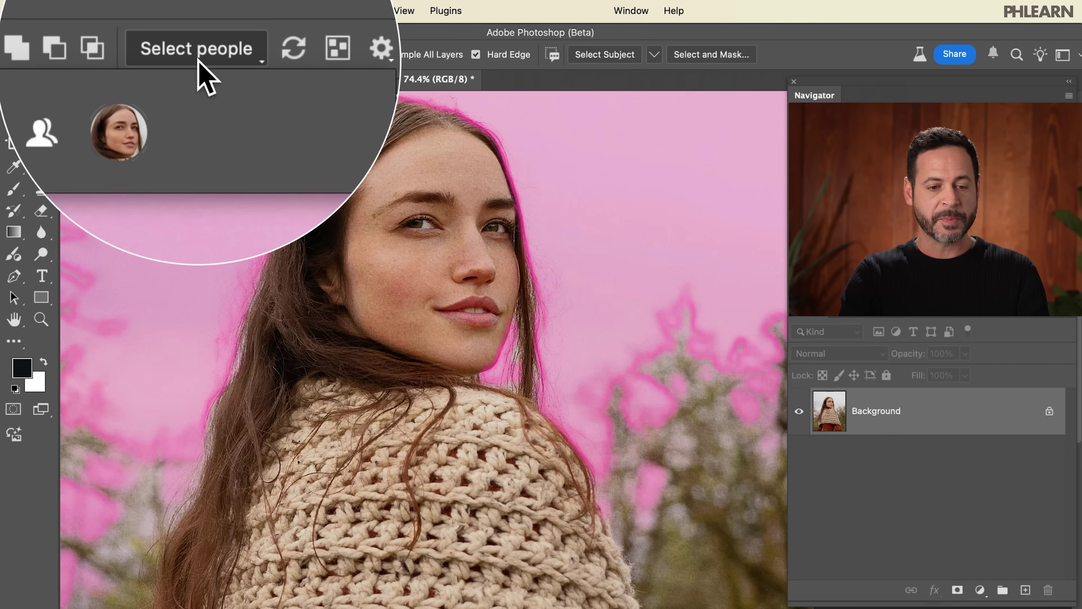
left_click(167, 105)
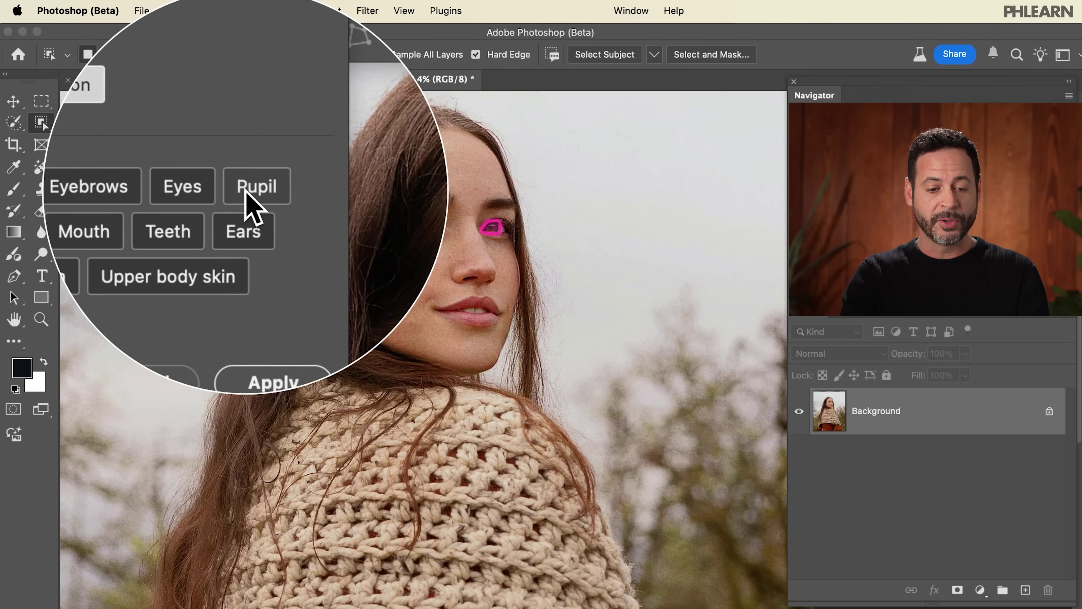
left_click(136, 283)
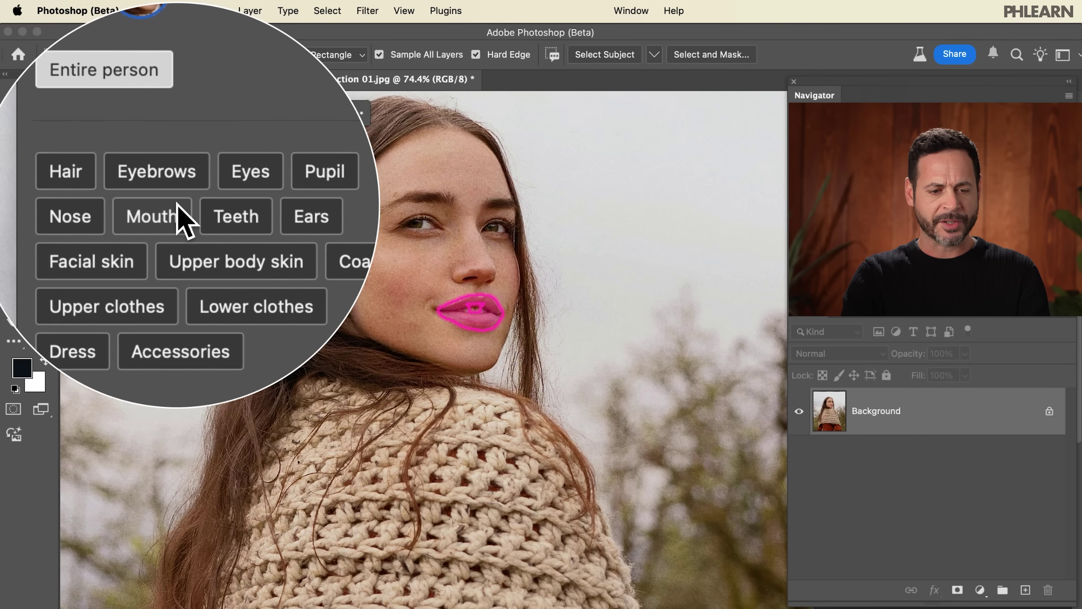
- Check Hair, briefly test Nose, Mouth, Teeth and Ears, then apply to select the woman's hair
left_click(129, 191)
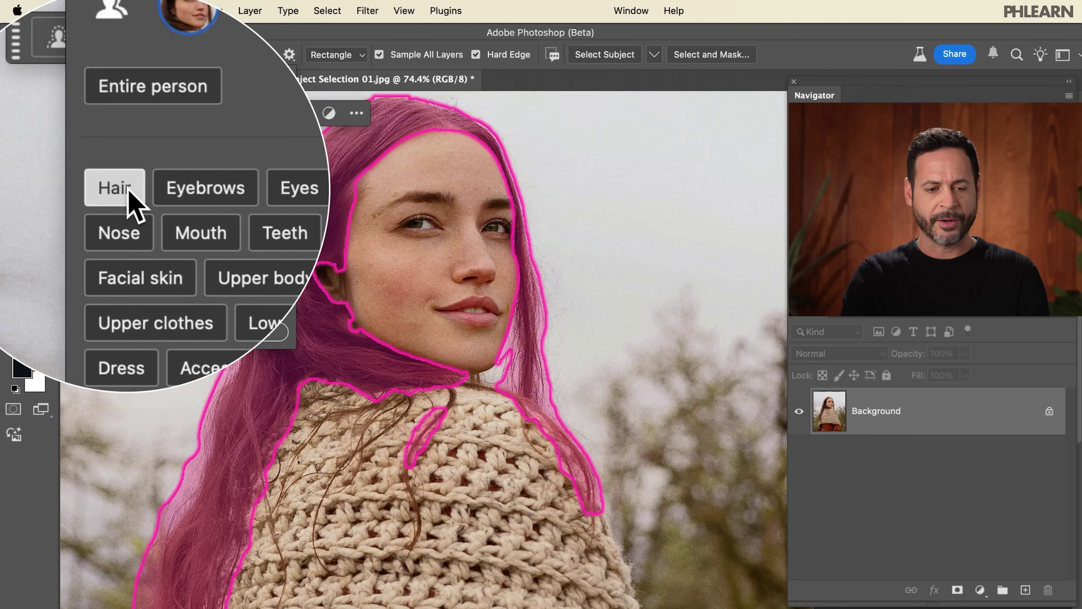
left_click(111, 236)
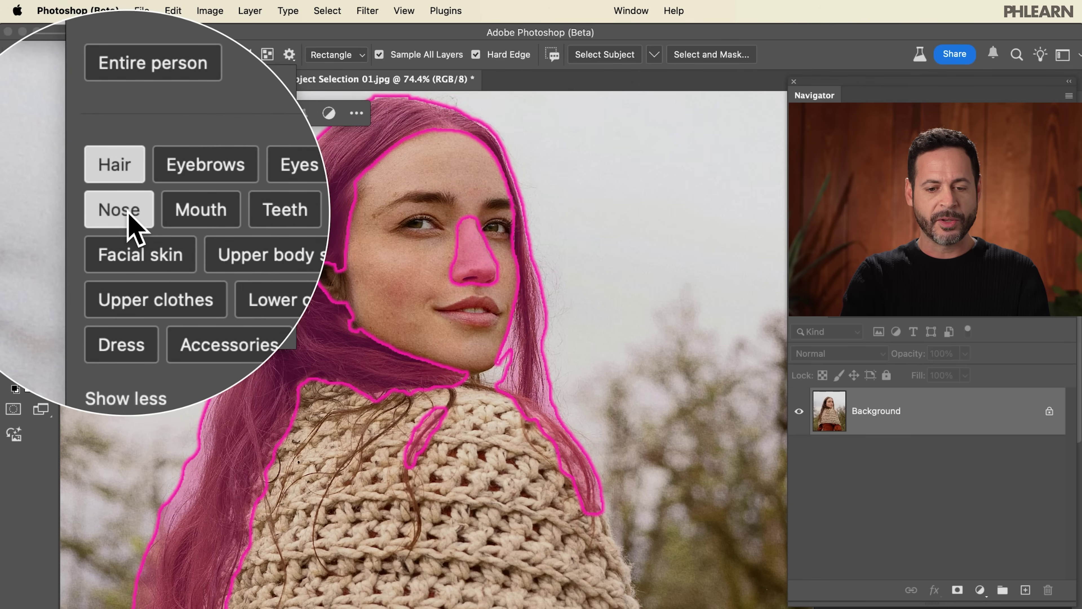
left_click(180, 236)
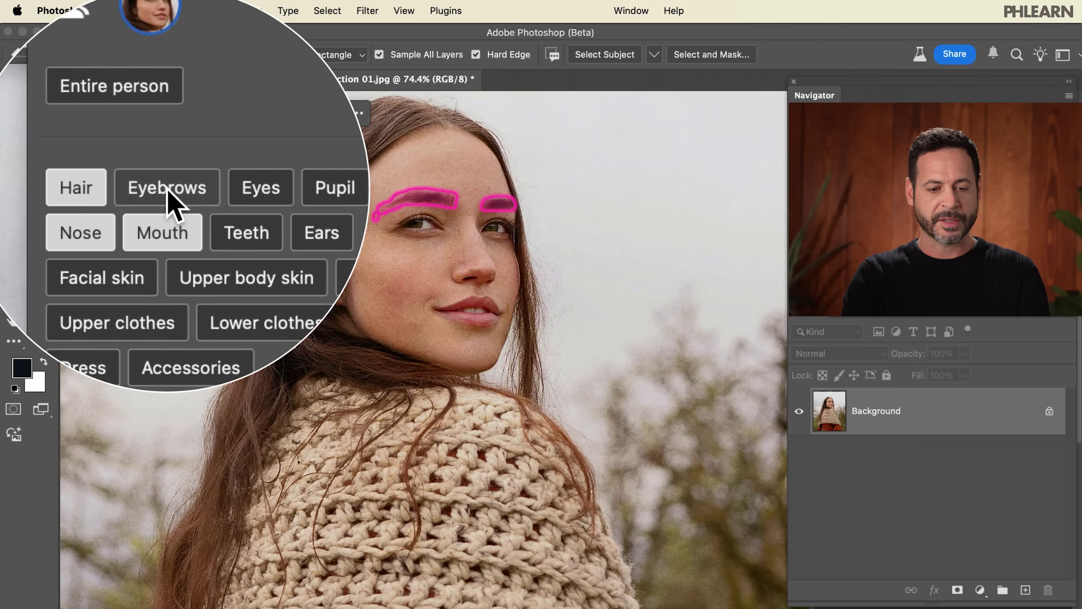
left_click(206, 212)
left_click(240, 212)
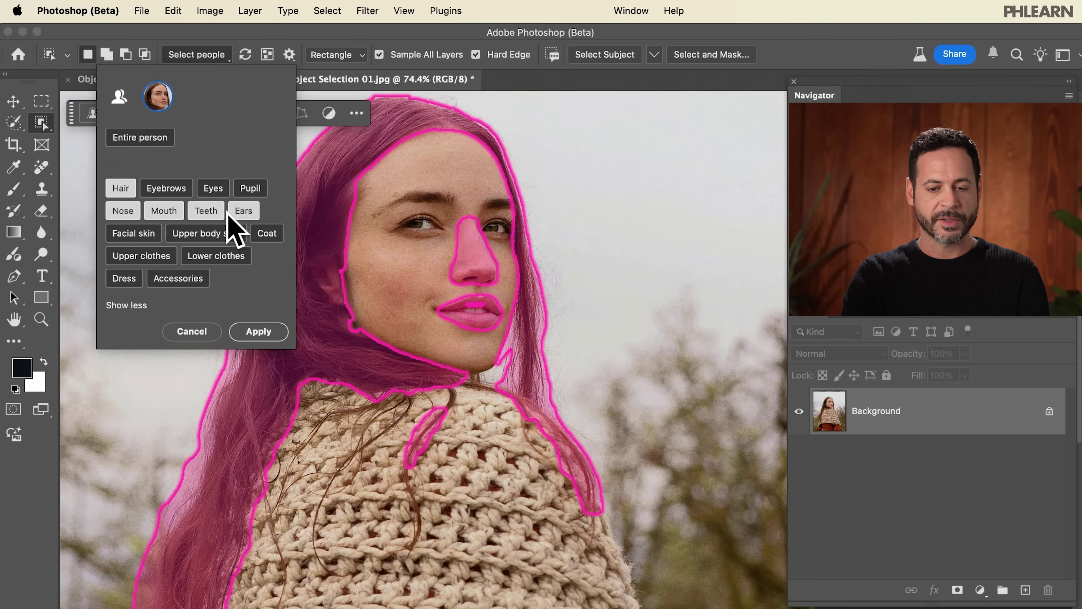
left_click(241, 211)
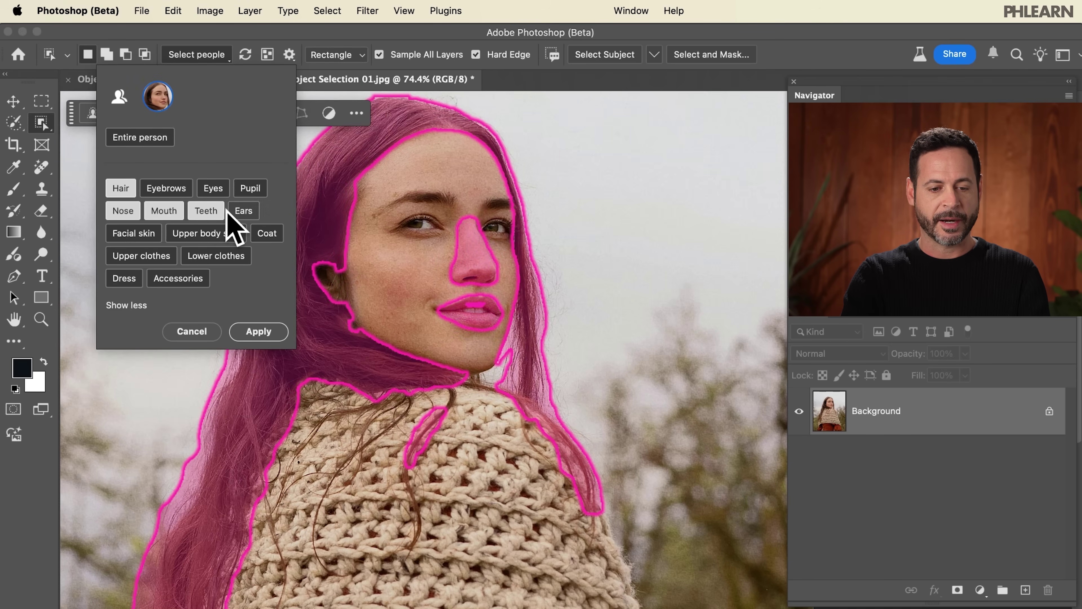
left_click(205, 211)
left_click(164, 212)
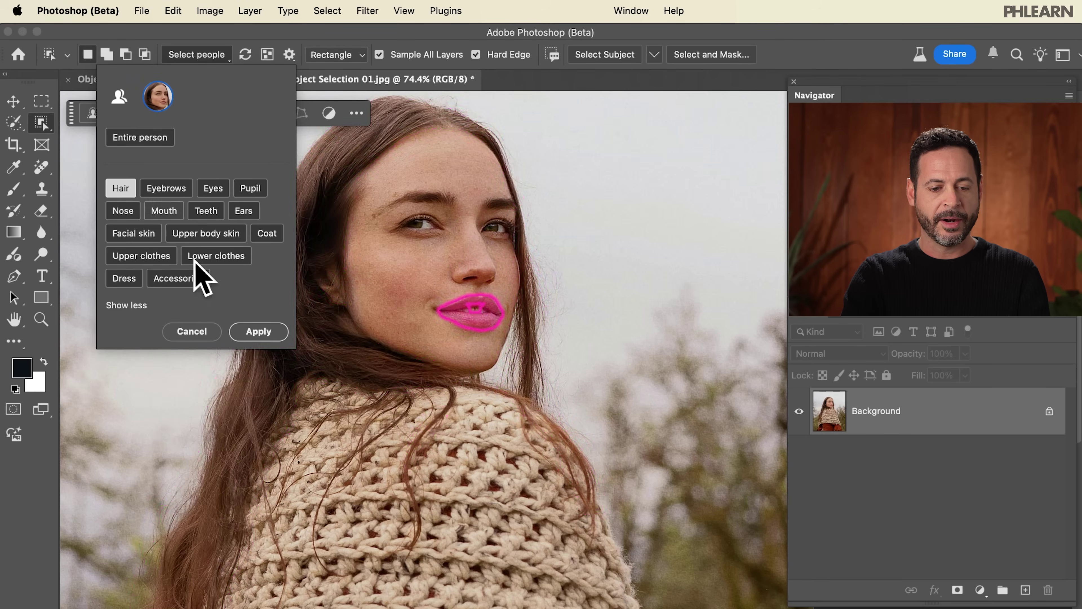
left_click(258, 332)
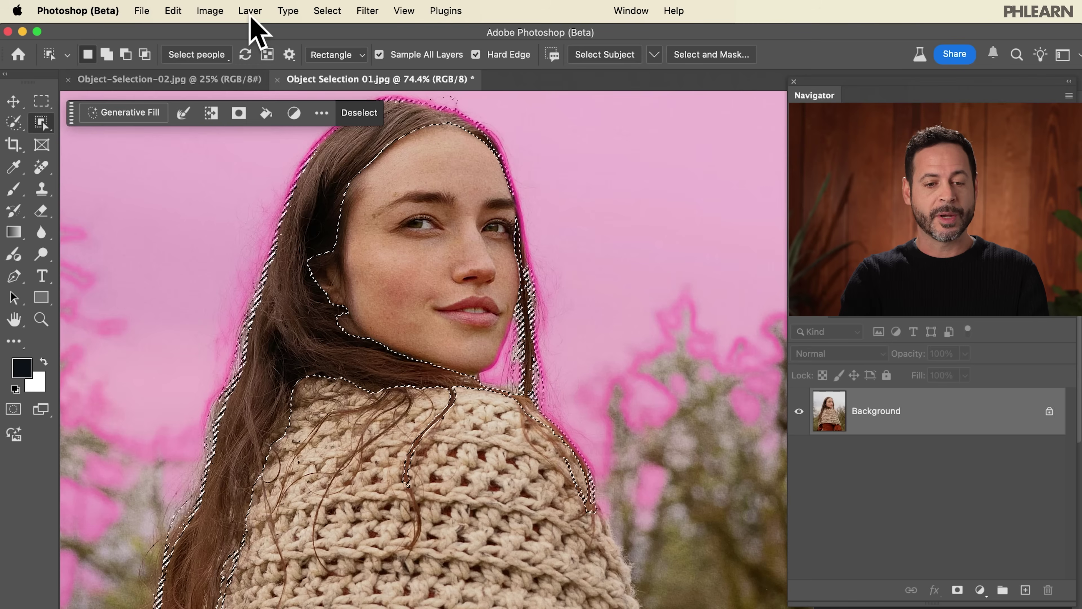
- Add a hair-masked Vibrance adjustment layer with Vibrance +100 and Saturation +7
left_click(250, 12)
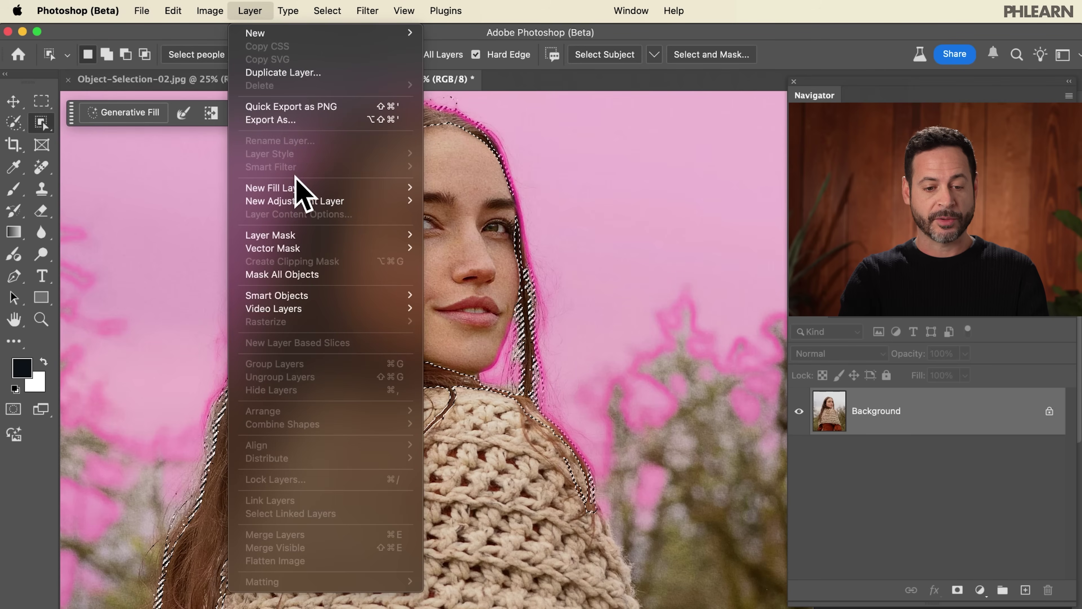
mouse_move(303, 202)
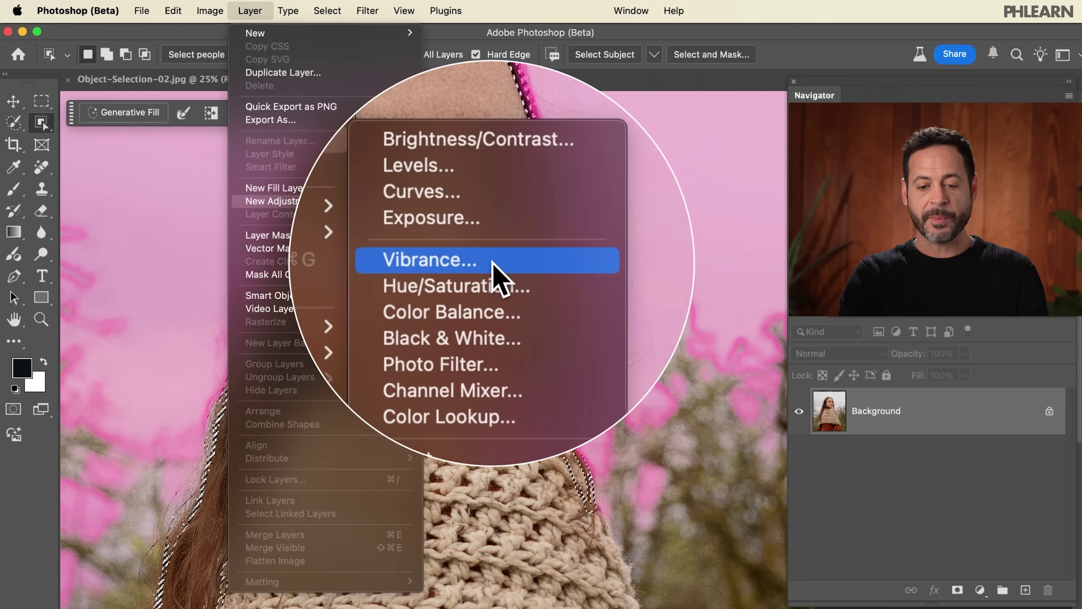
left_click(493, 262)
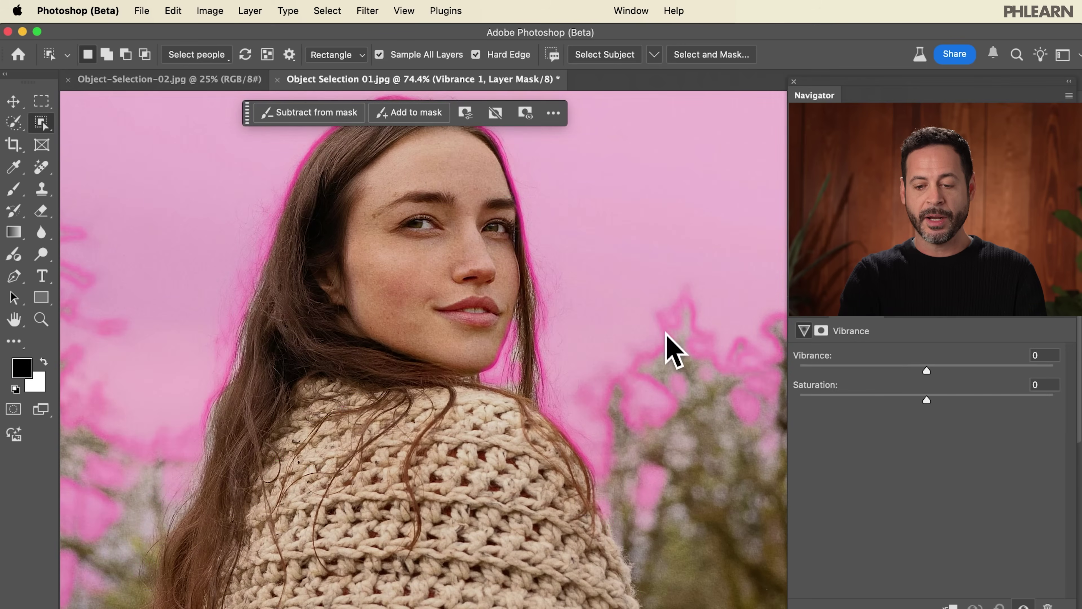
left_click(821, 321)
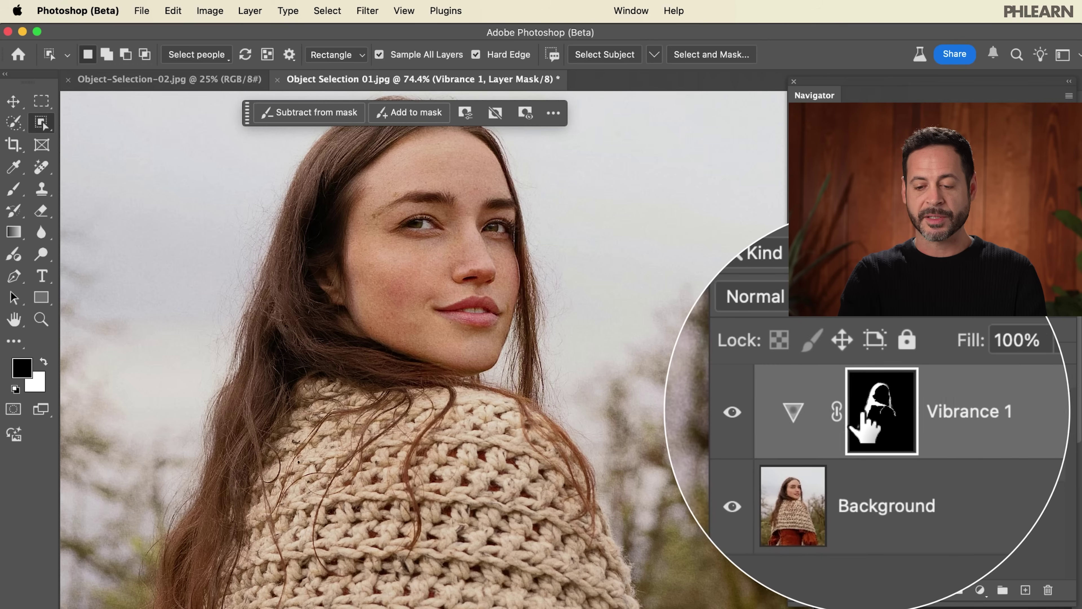
left_click(788, 412)
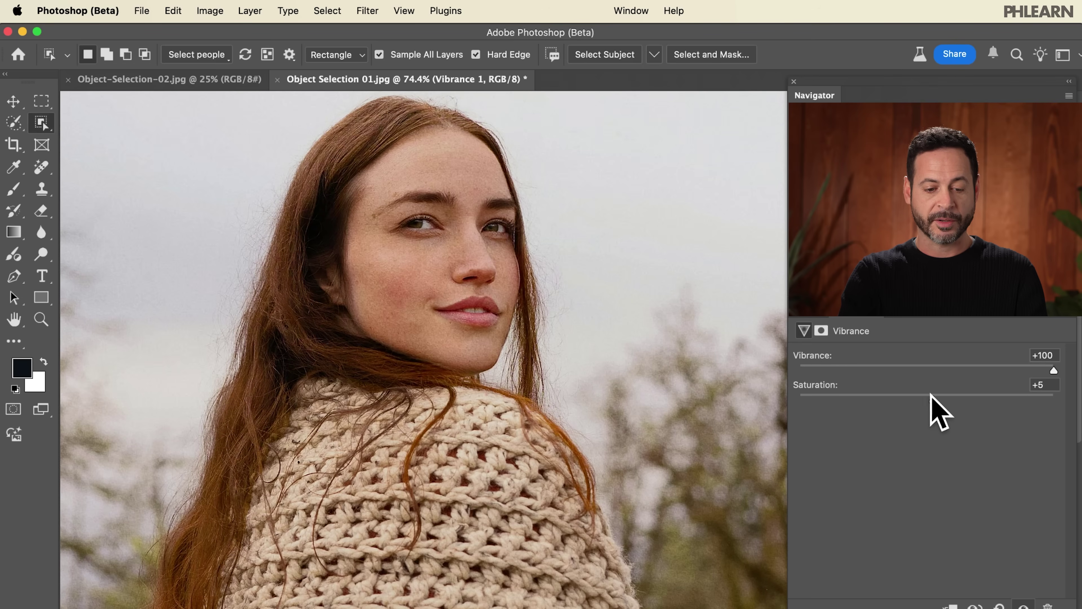
left_click(803, 318)
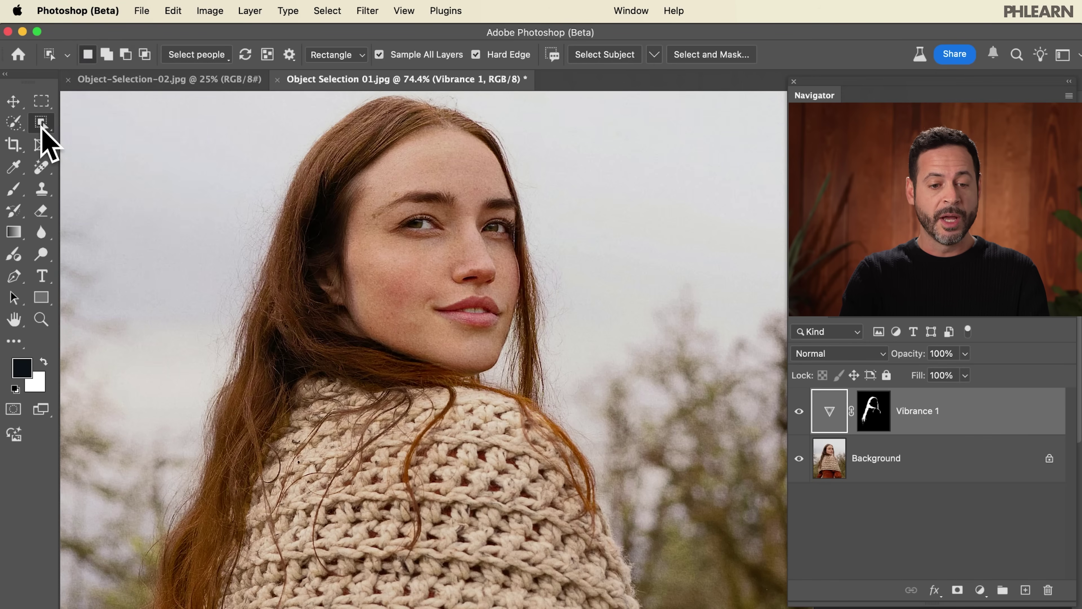
- Select the woman's eyes through Select people
left_click(222, 59)
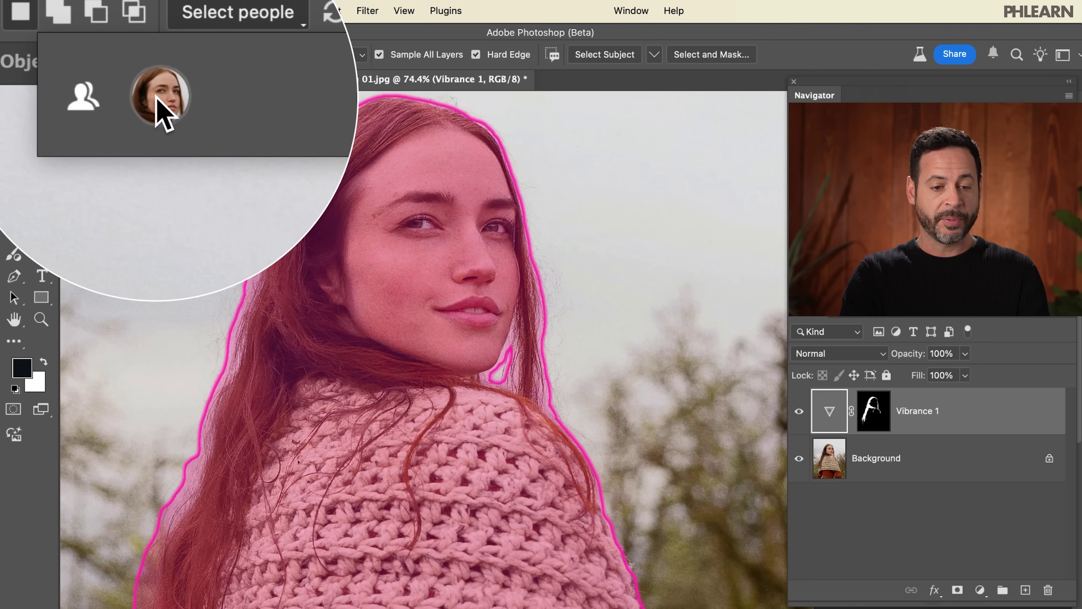
left_click(100, 138)
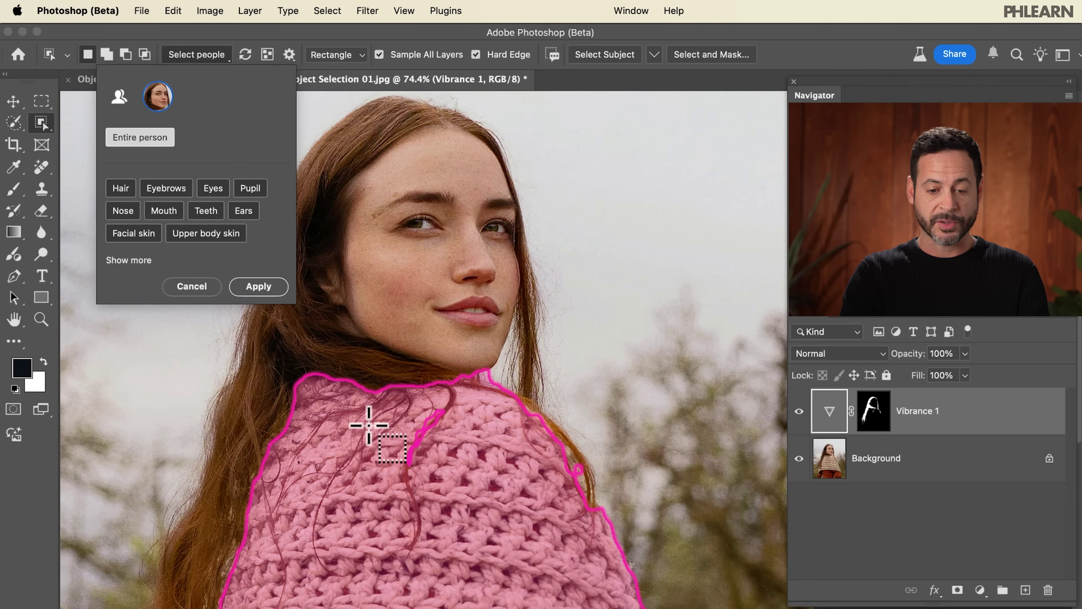
left_click(417, 223)
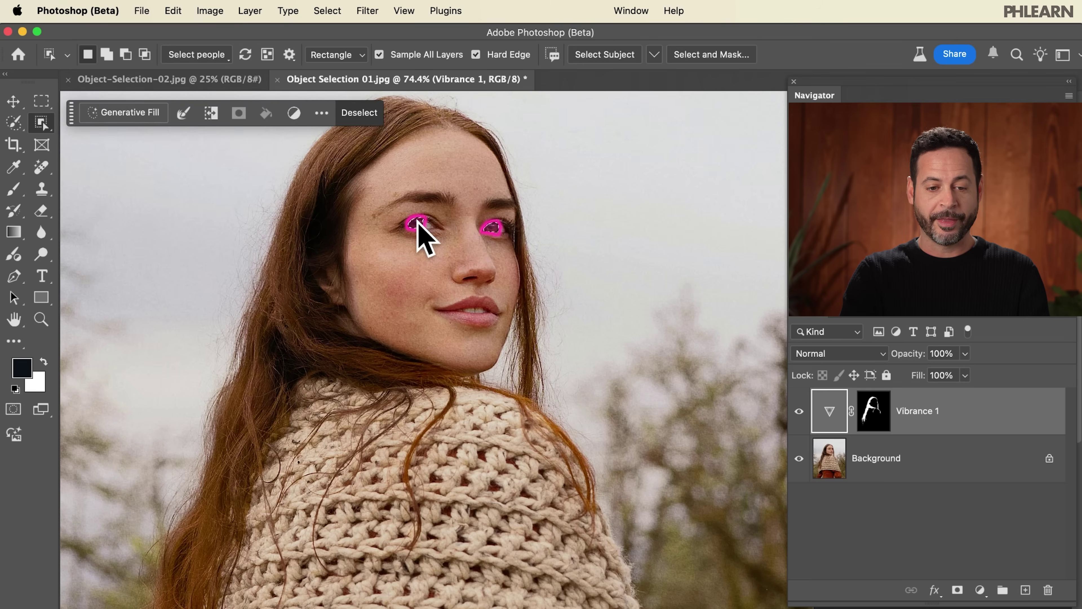
- Add a Curves 1 adjustment masked to the eyes and lift the curve to brighten them
left_click(249, 10)
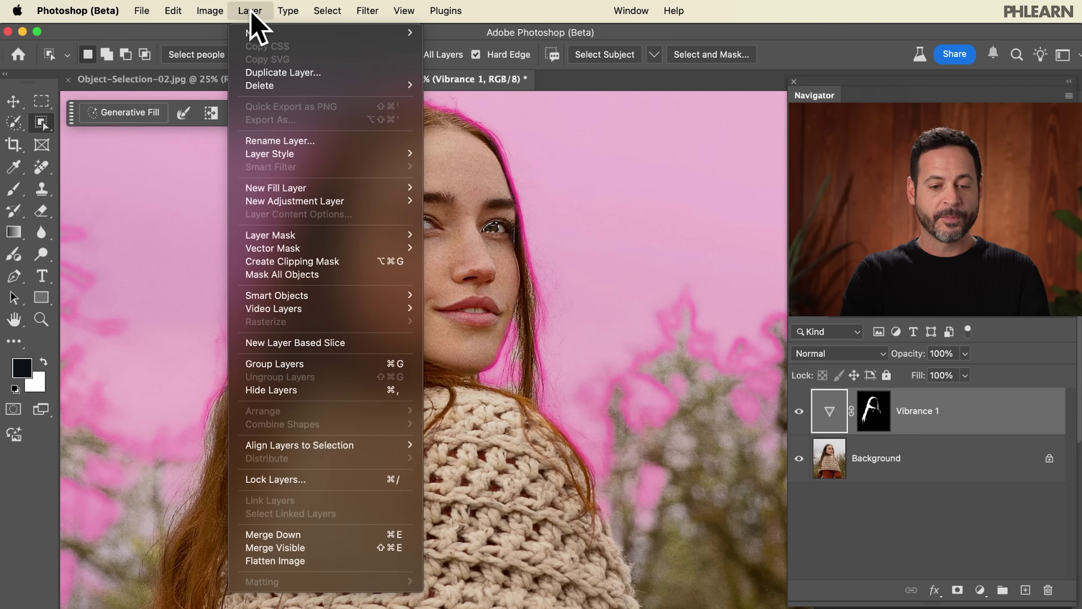
mouse_move(304, 195)
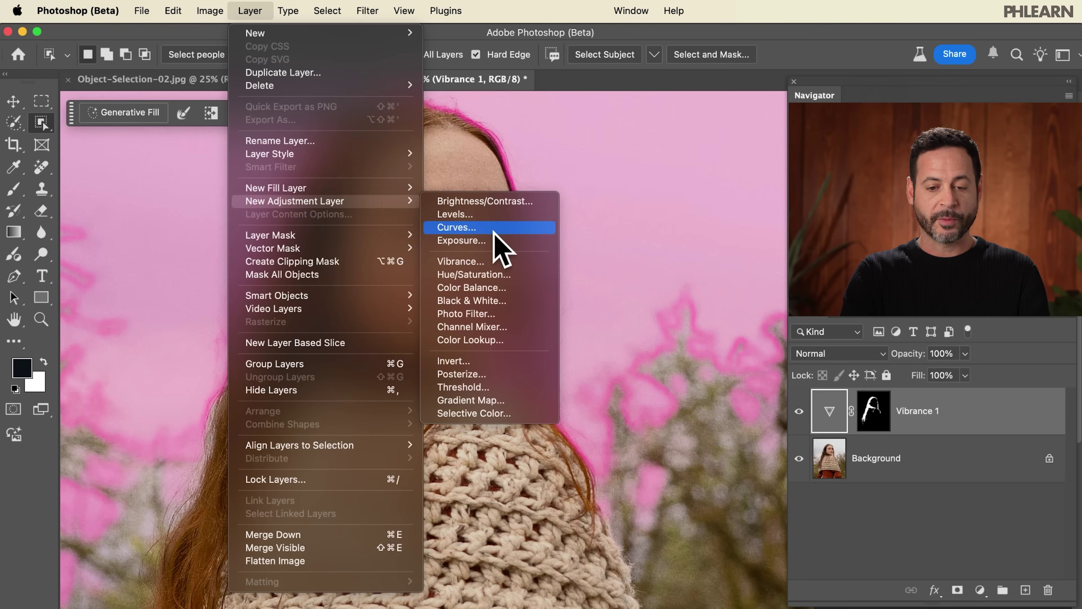
left_click(485, 228)
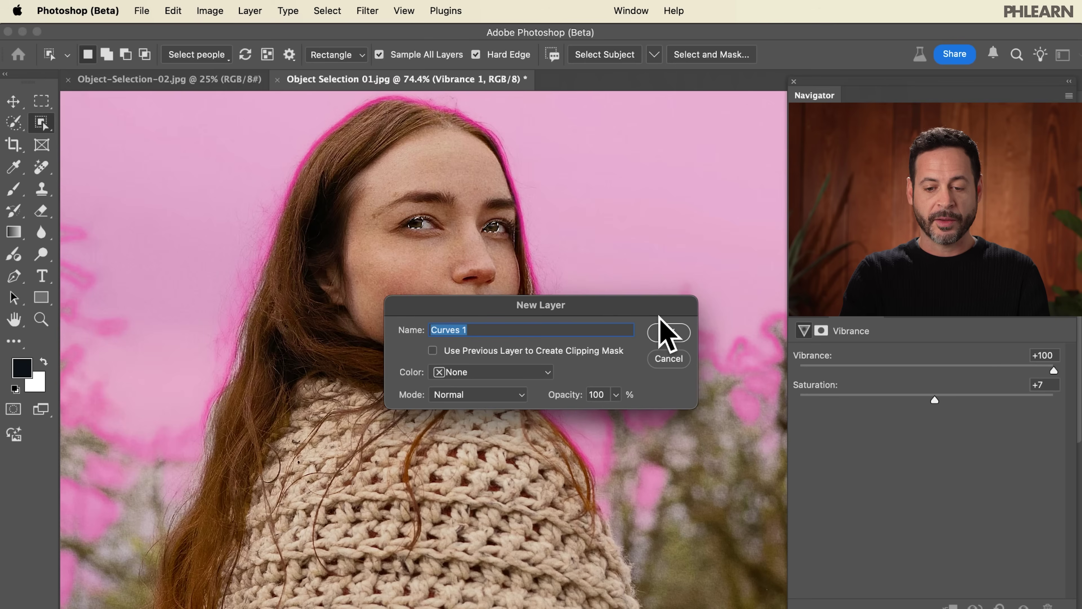
left_click(667, 331)
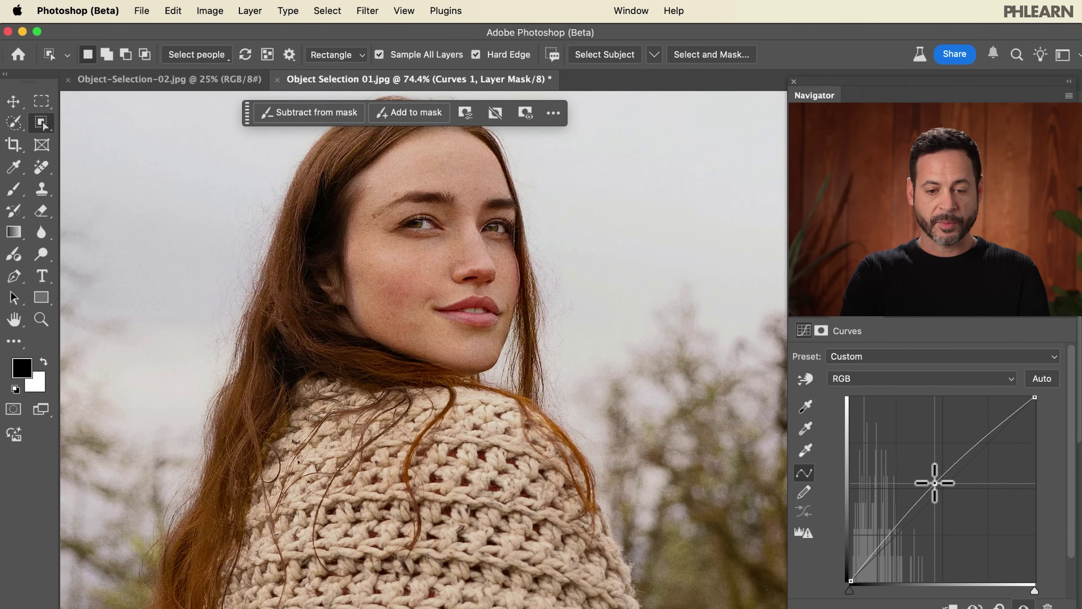
left_click_drag(934, 483, 922, 463)
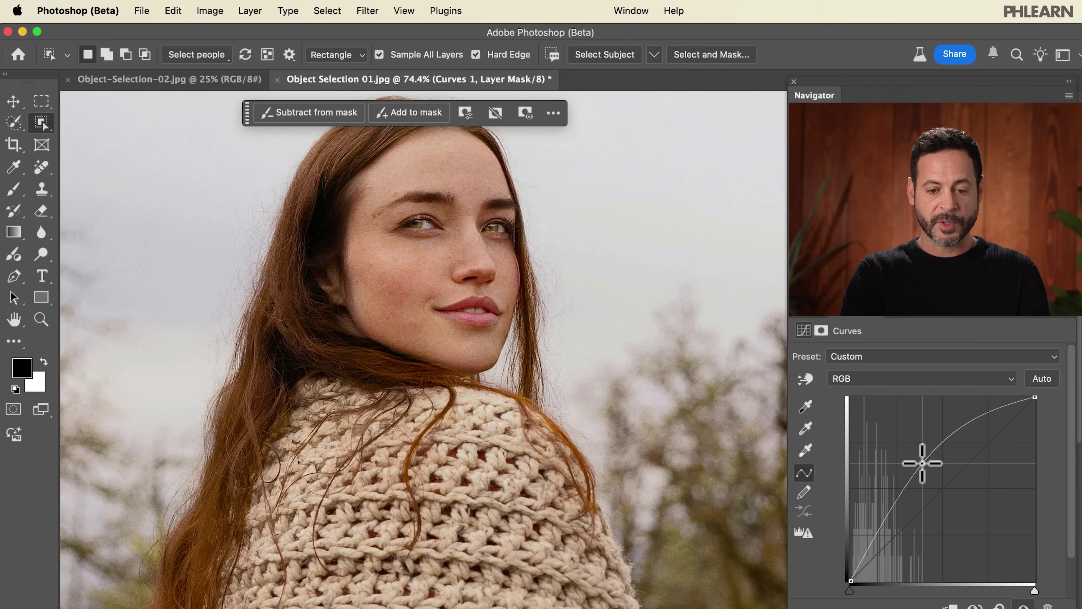
left_click(812, 318)
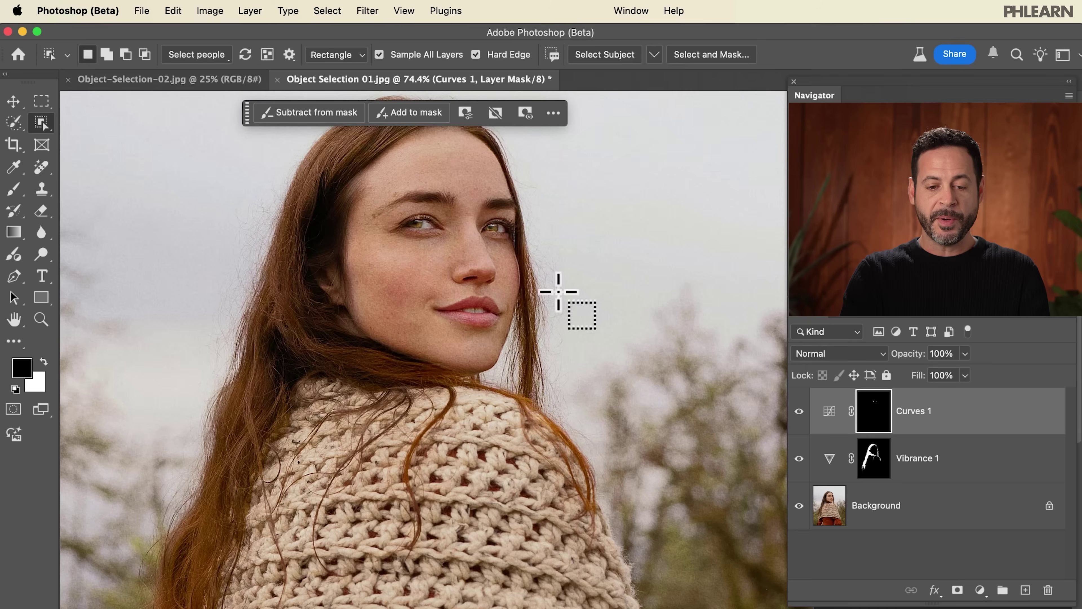
- Toggle Curves 1 visibility to compare the eye brightening, leaving it switched on
key("b")
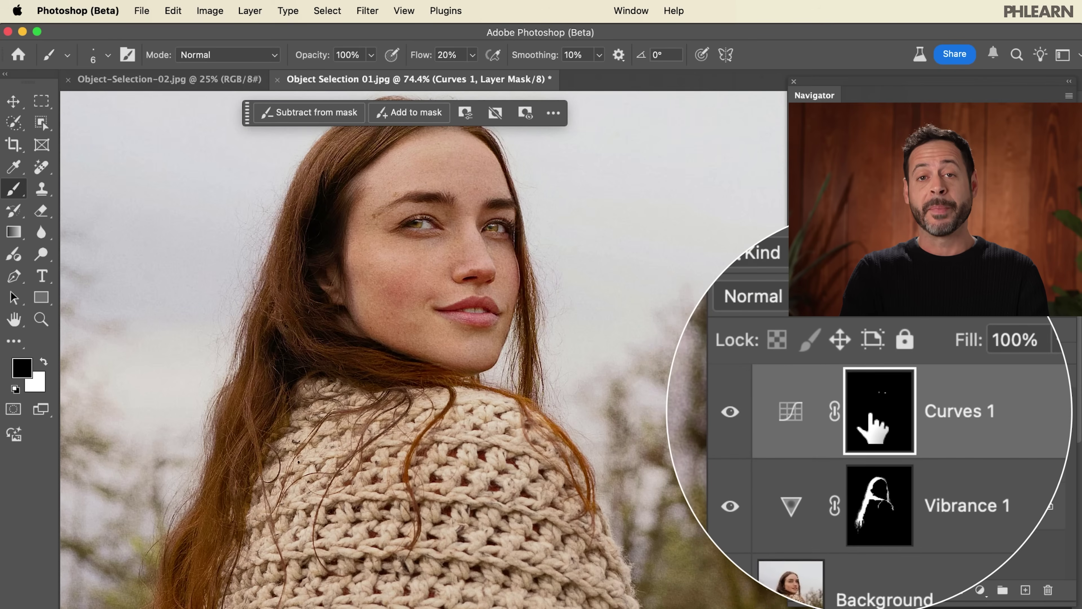
scroll(467, 245, "up", 5)
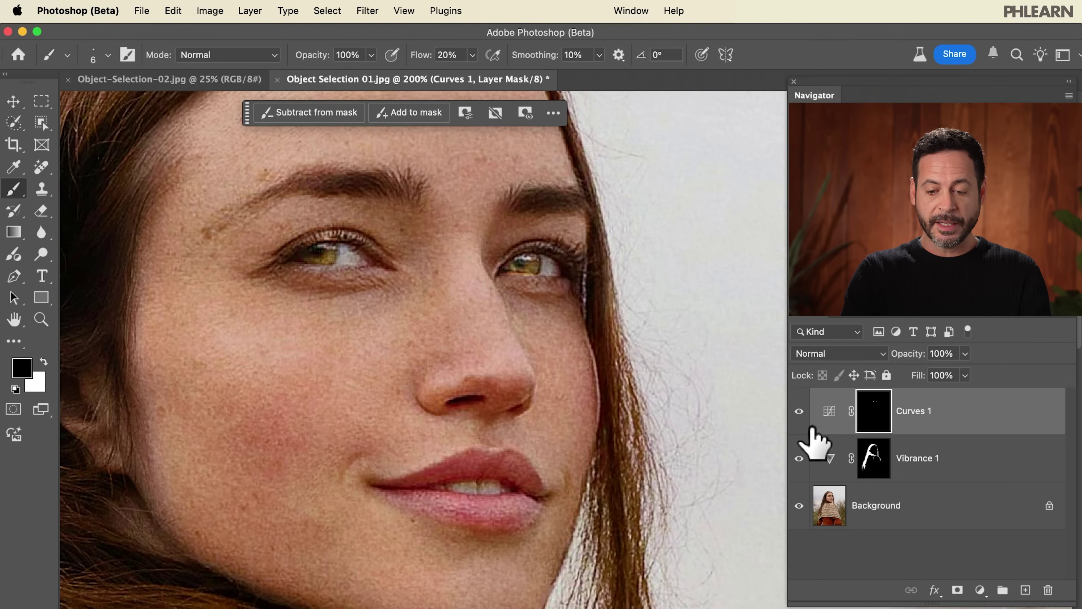
left_click(799, 410)
left_click(798, 410)
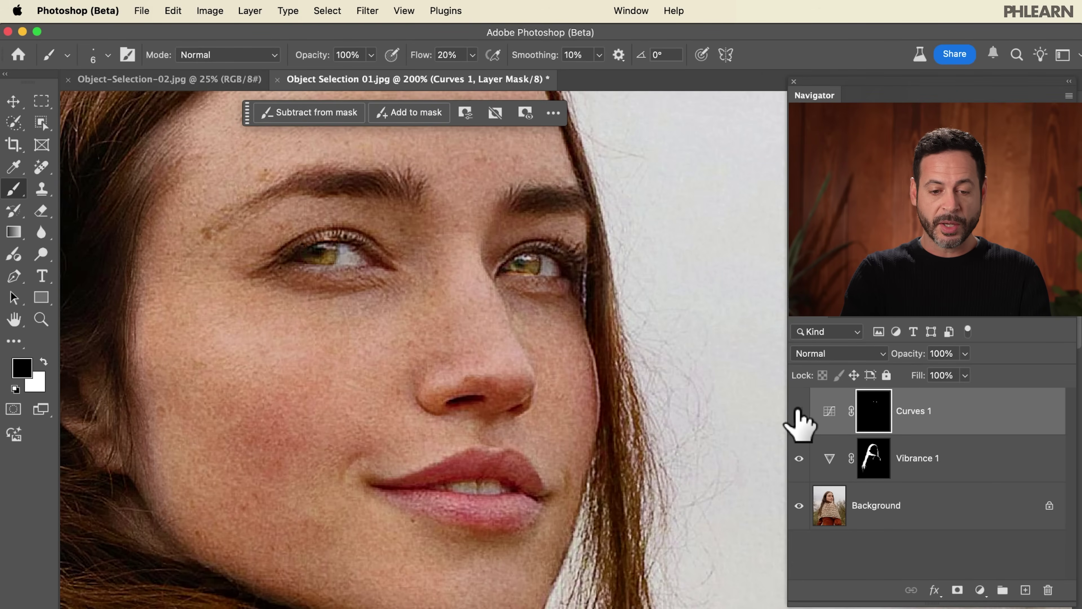
left_click(799, 411)
left_click(799, 411)
left_click(799, 410)
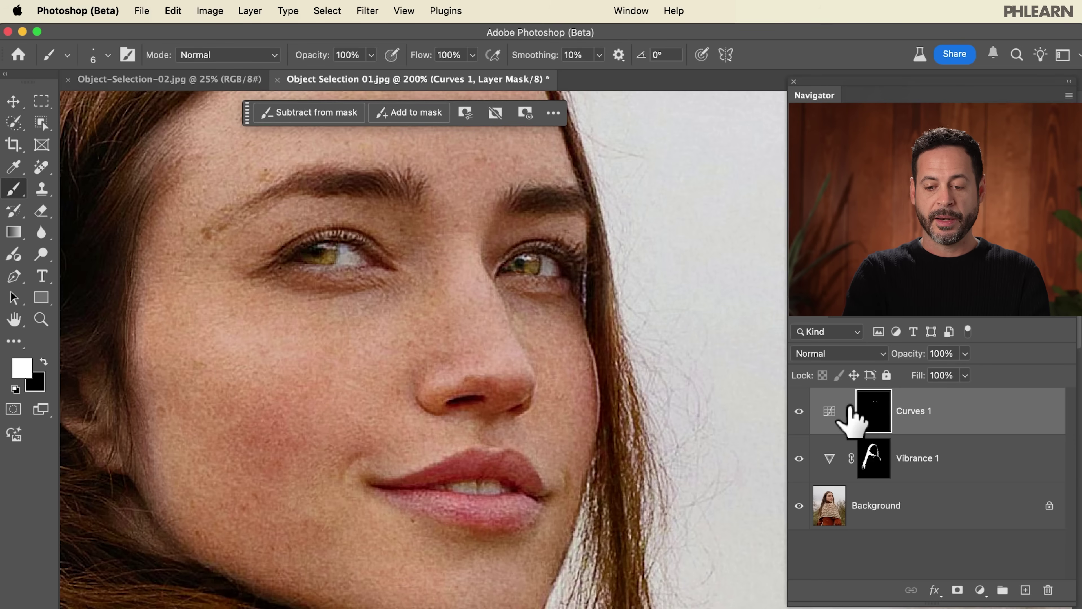
left_click(799, 411)
scroll(612, 369, "down", 5)
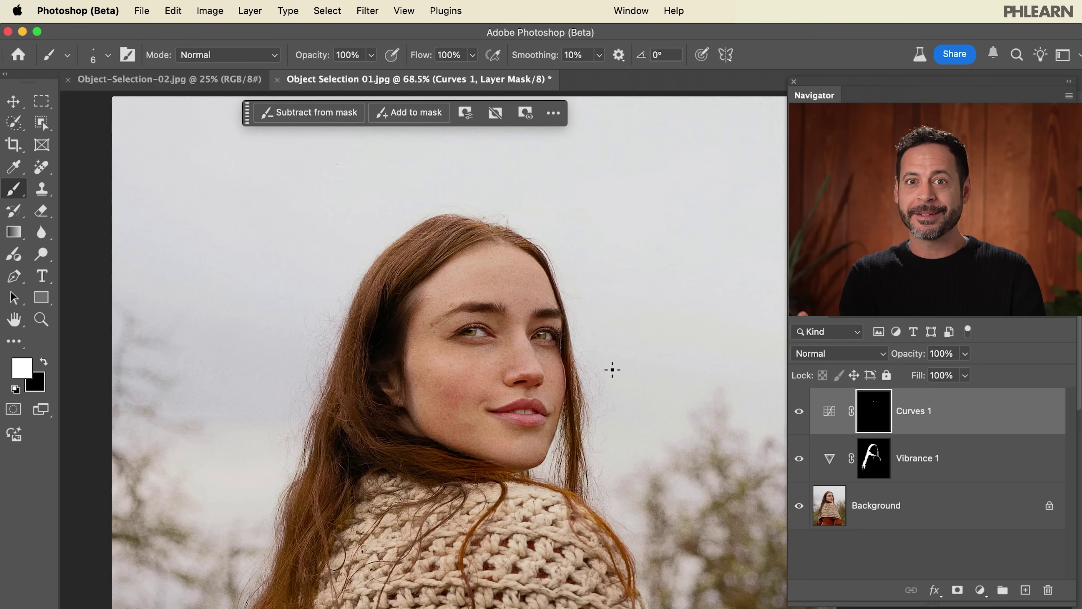
- Switch to Object-Selection-02.jpg, choose the Object Selection Tool, and list the four people found
left_click(167, 79)
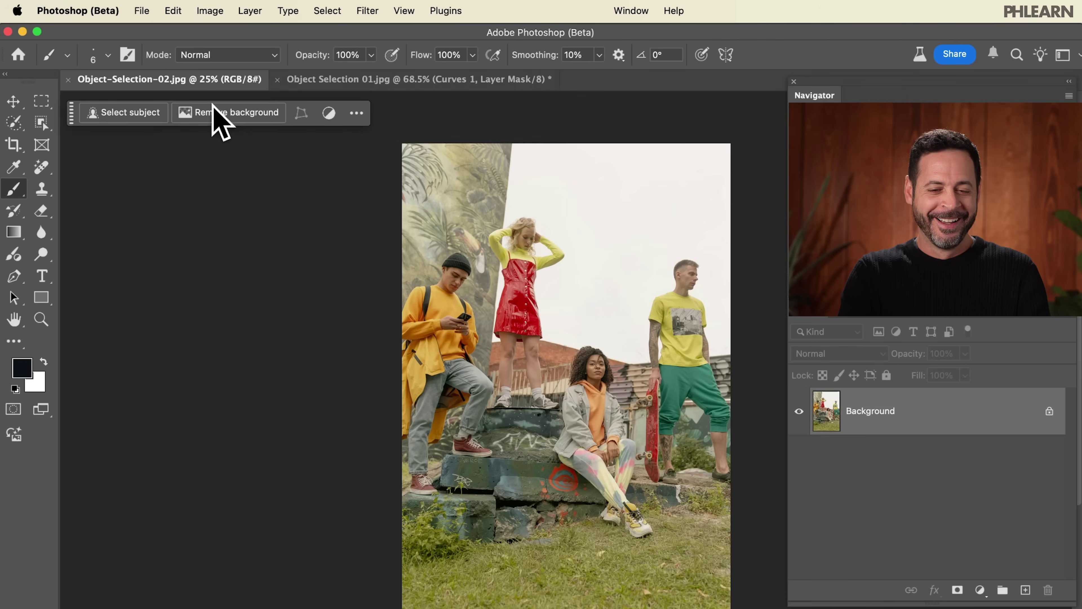
scroll(736, 416, "up", 5)
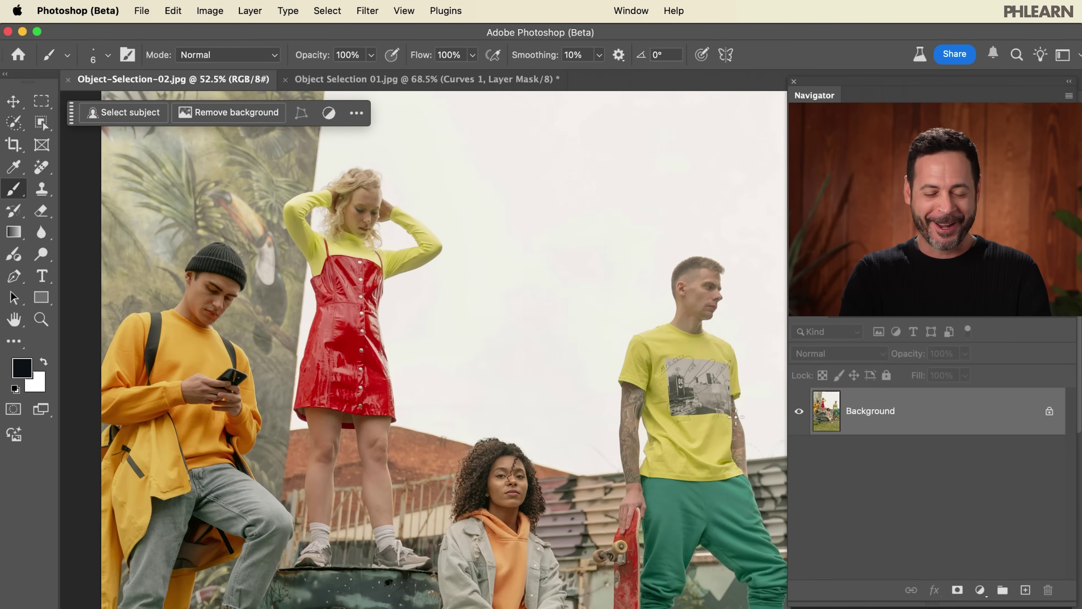
scroll(603, 388, "down", 2)
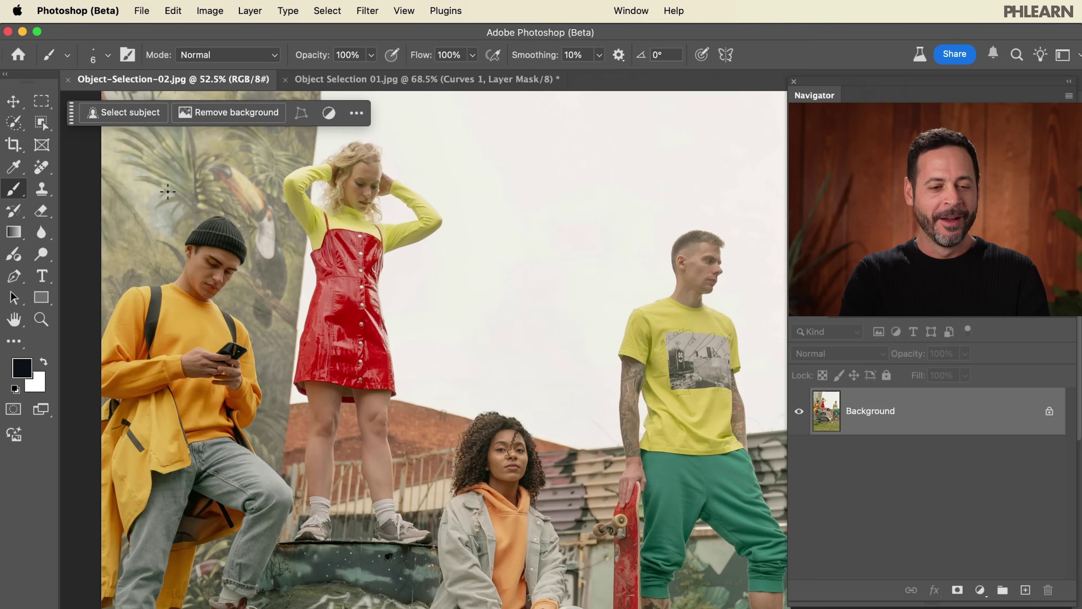
left_click(42, 123)
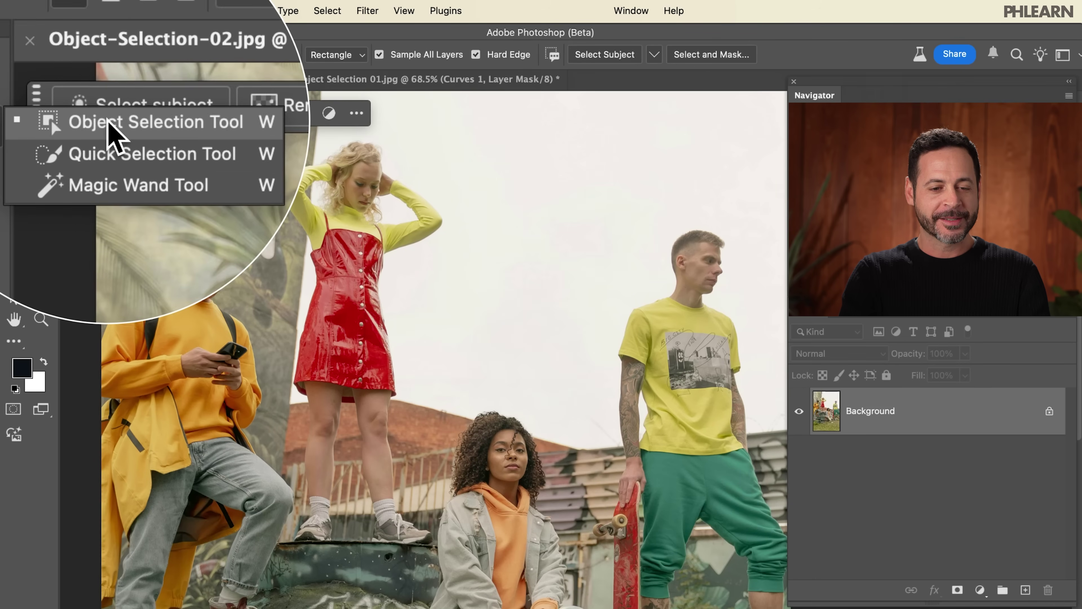
left_click(109, 124)
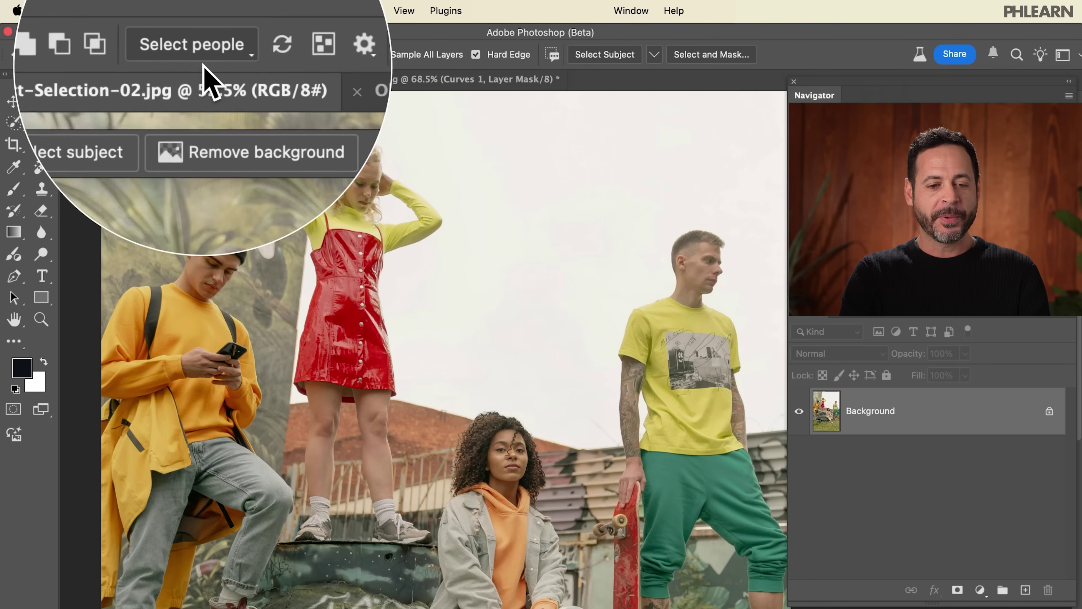
left_click(226, 62)
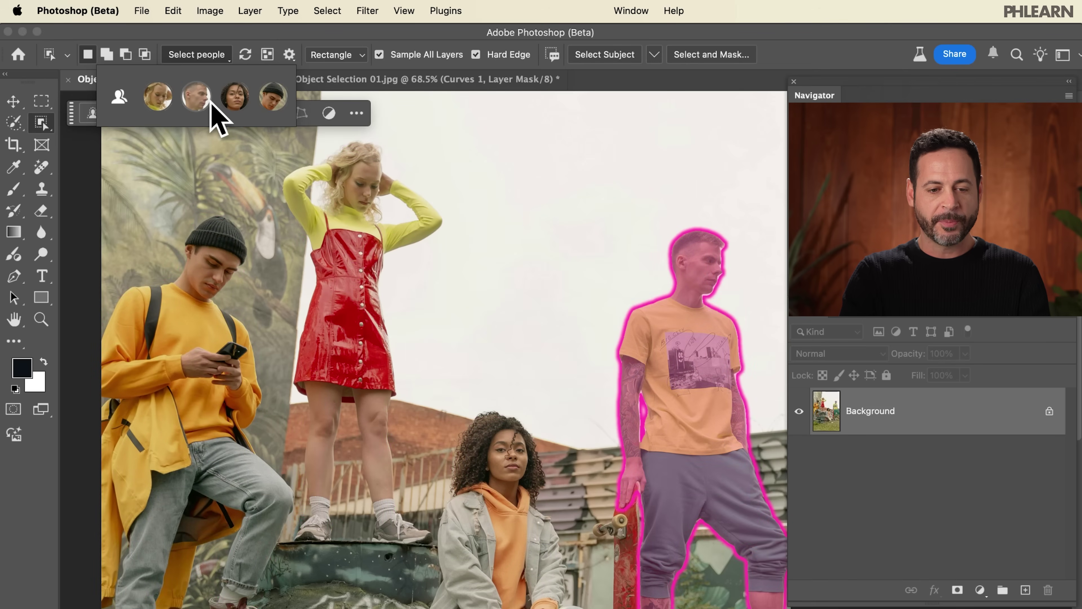
- Zoom in and click the seated woman's orange hoodie to select it
scroll(213, 110, "down", 2)
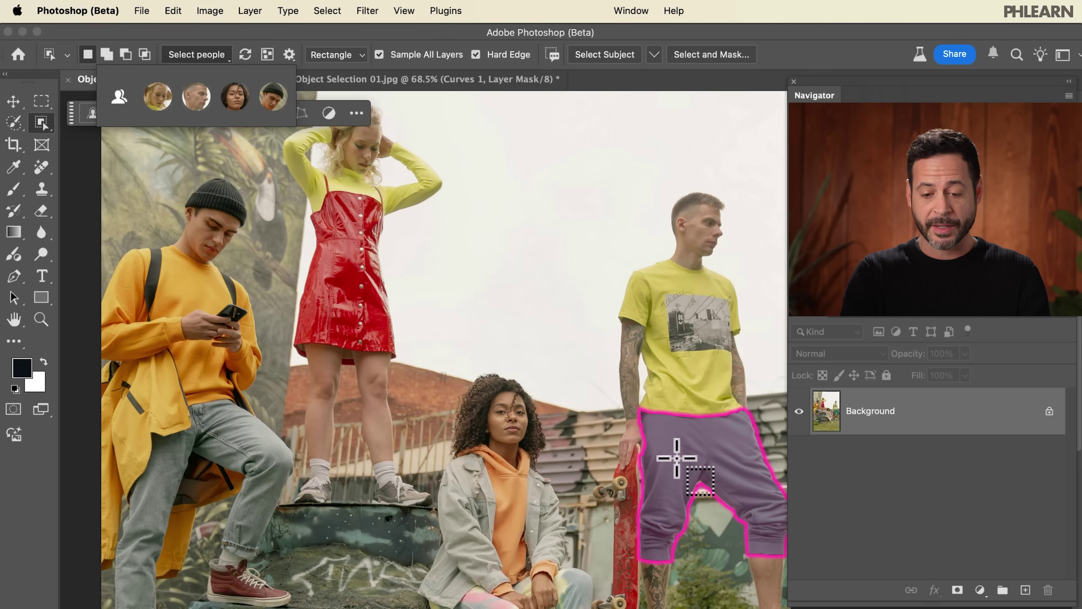
scroll(504, 497, "up", 6)
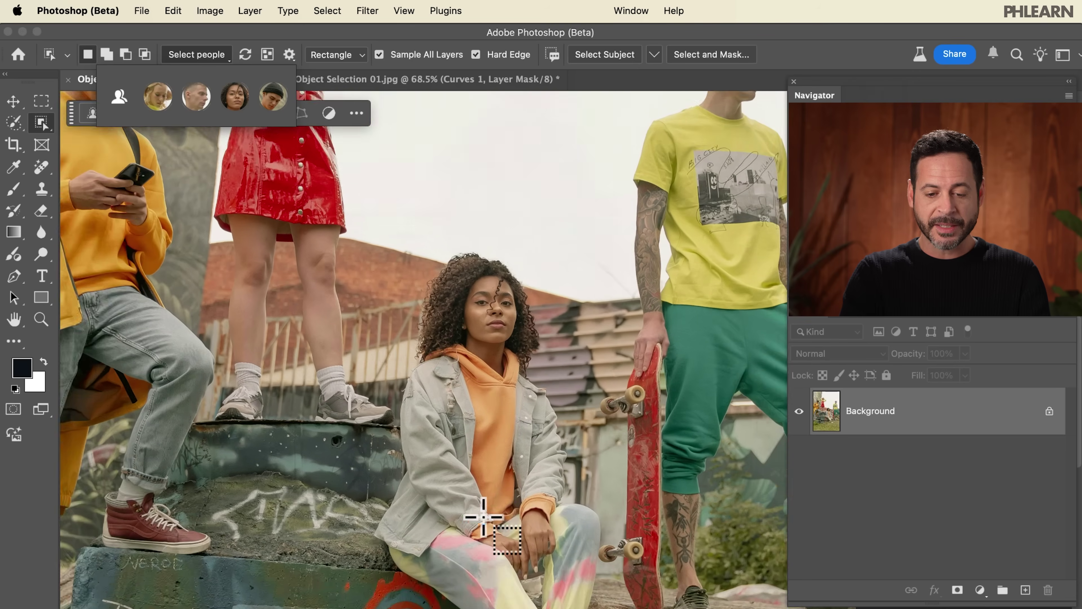
scroll(481, 520, "down", 3)
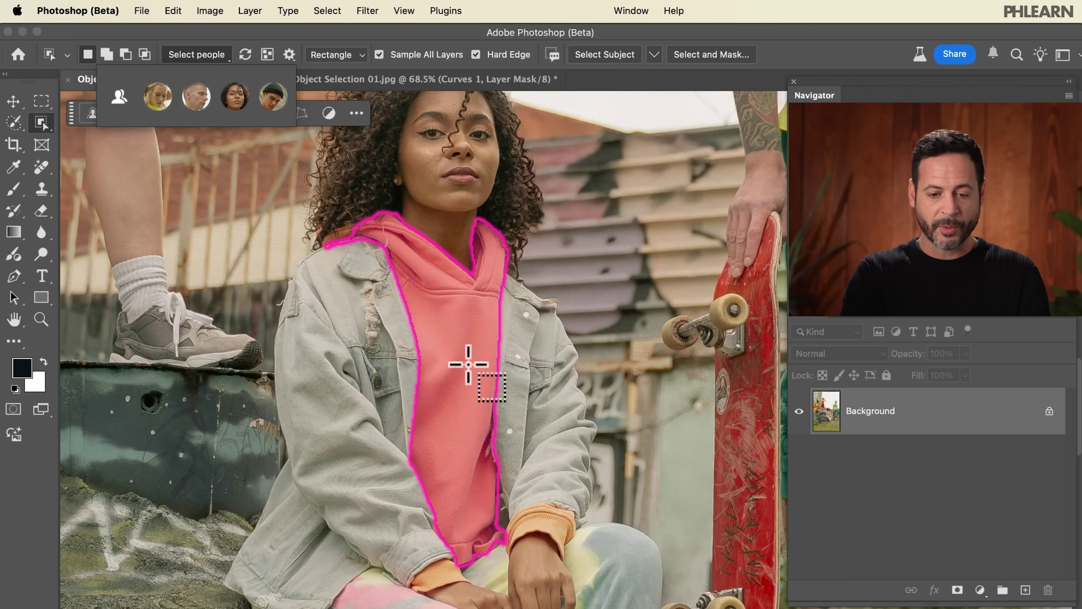
left_click(459, 341)
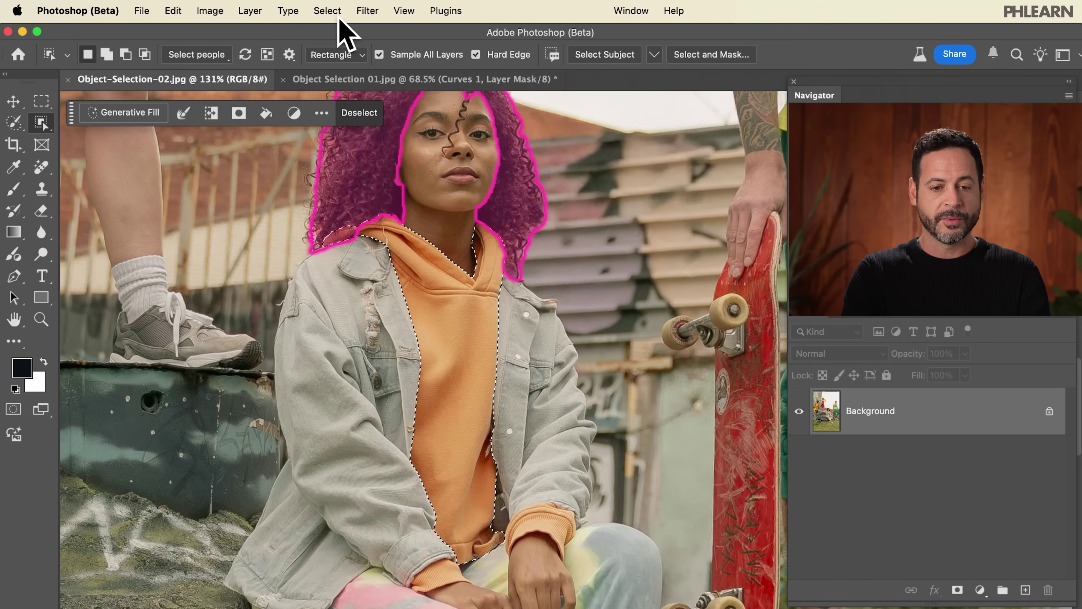
- Add a hoodie-masked Hue/Saturation adjustment layer with Hue -180, turning it blue
left_click(249, 11)
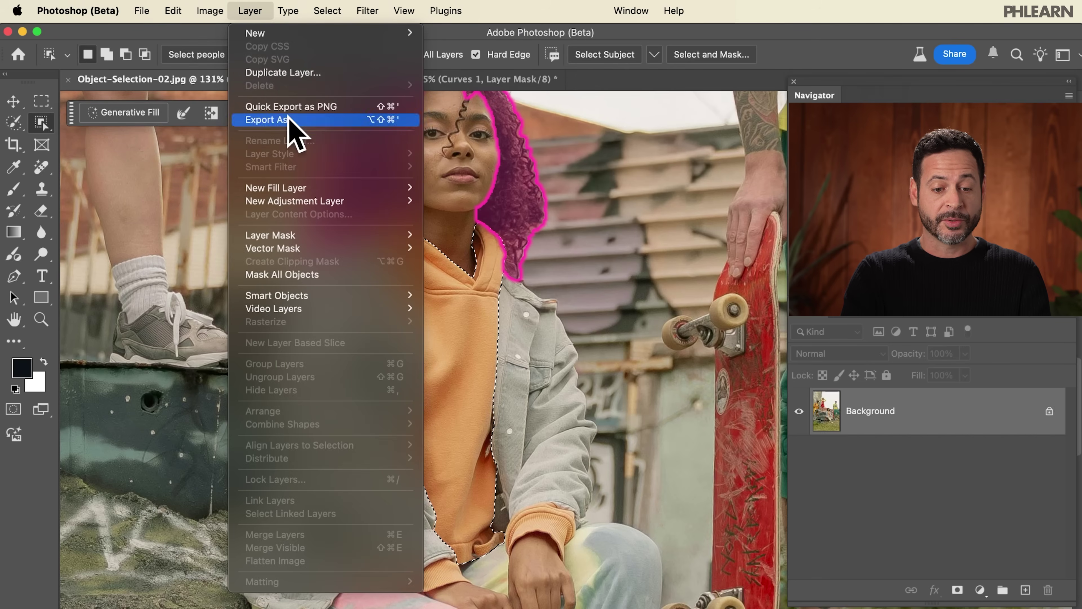
mouse_move(300, 201)
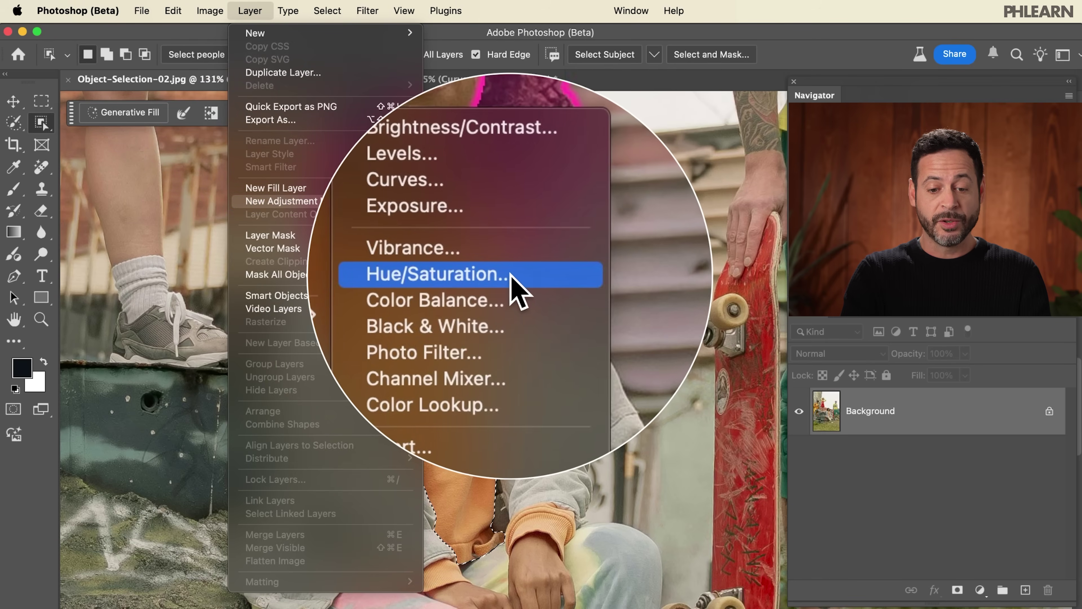
left_click(511, 276)
left_click(660, 333)
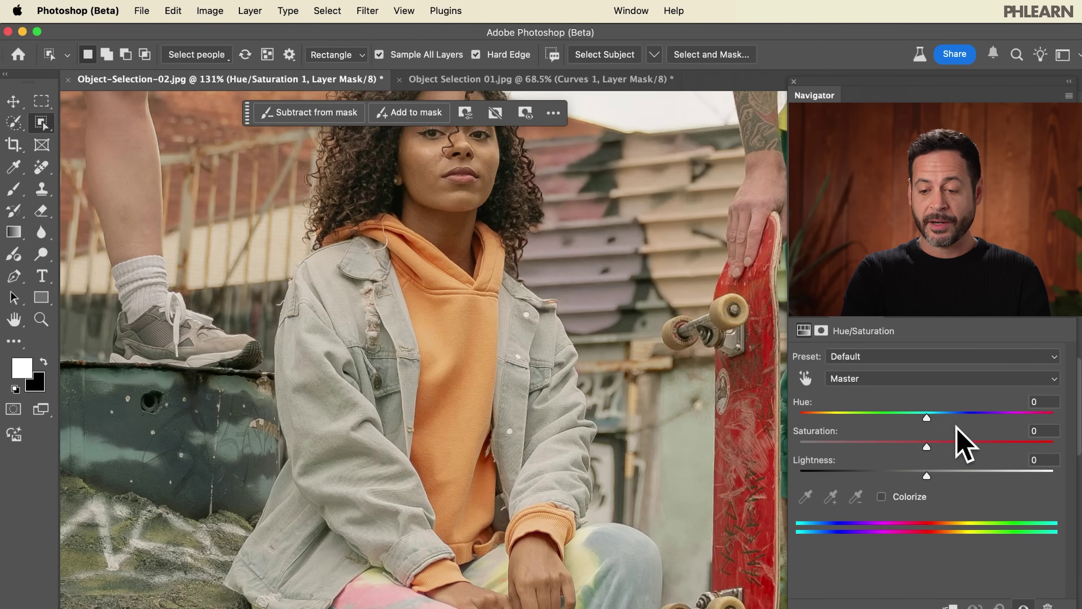
left_click_drag(927, 417, 793, 415)
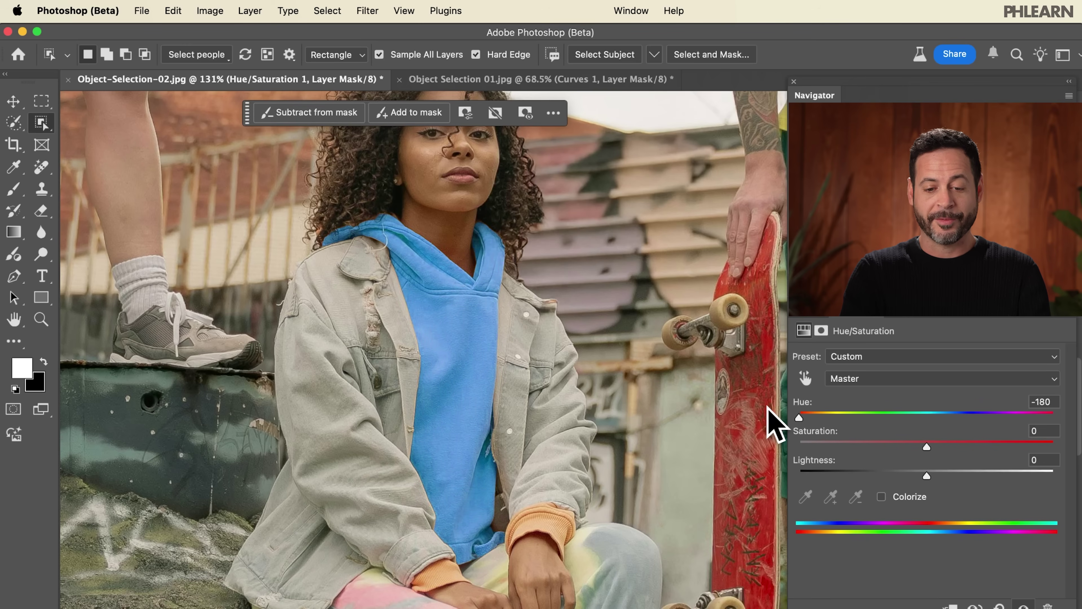
scroll(442, 164, "down", 5)
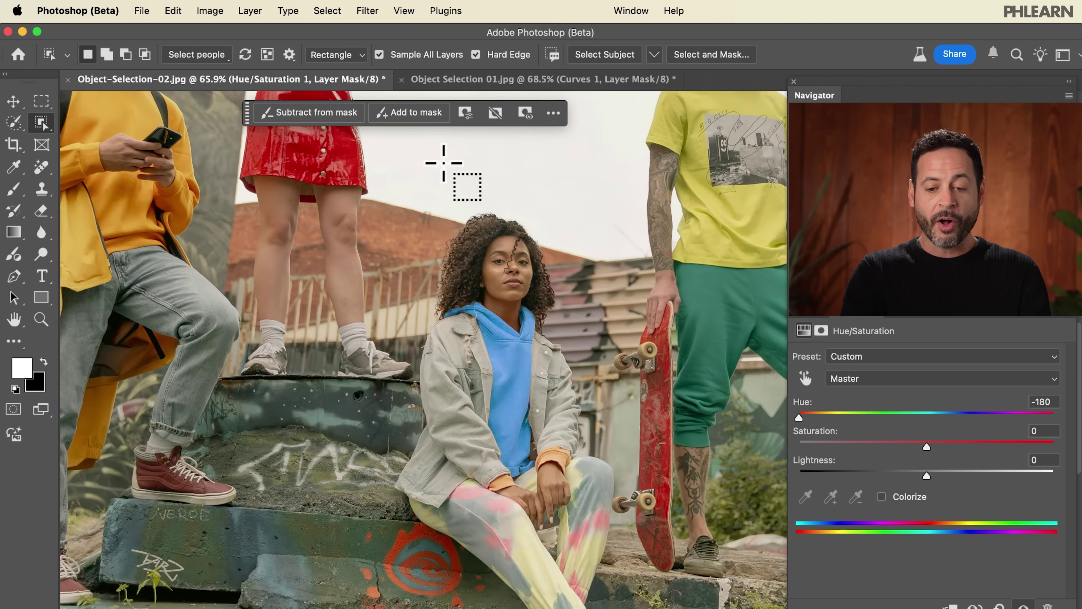
- Reframe the view and click the seated woman's light denim jacket to select it
scroll(442, 164, "down", 3)
scroll(442, 164, "right", 3)
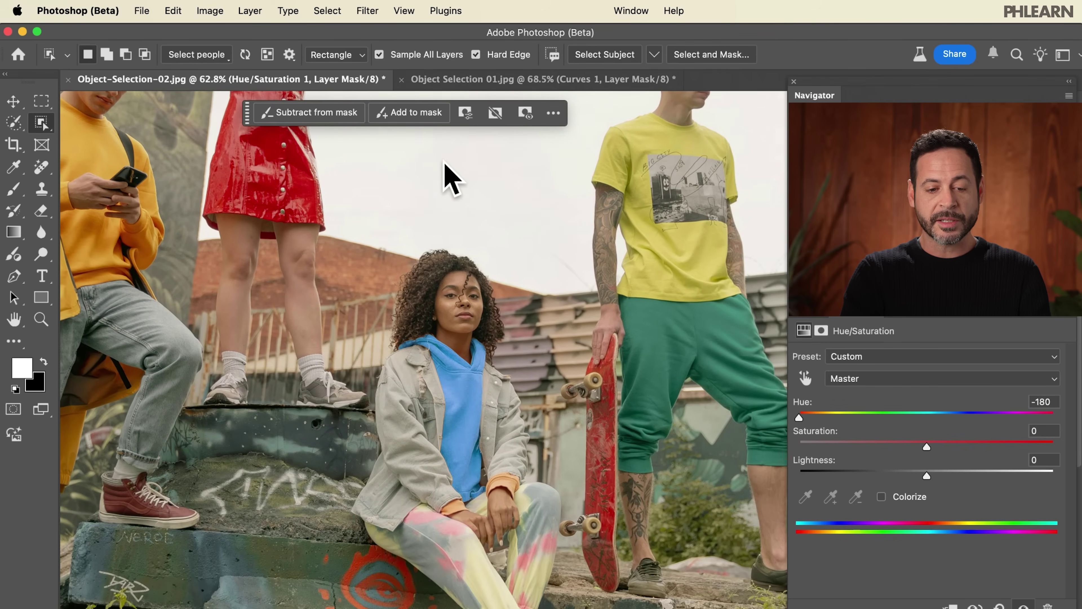
scroll(443, 163, "down", 4)
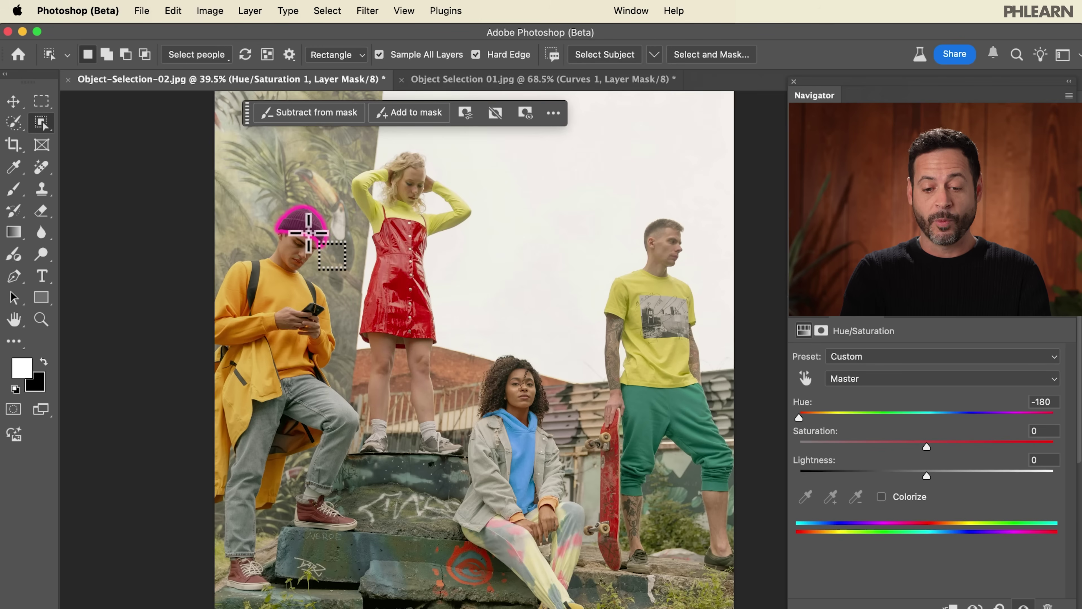
scroll(596, 394, "up", 4)
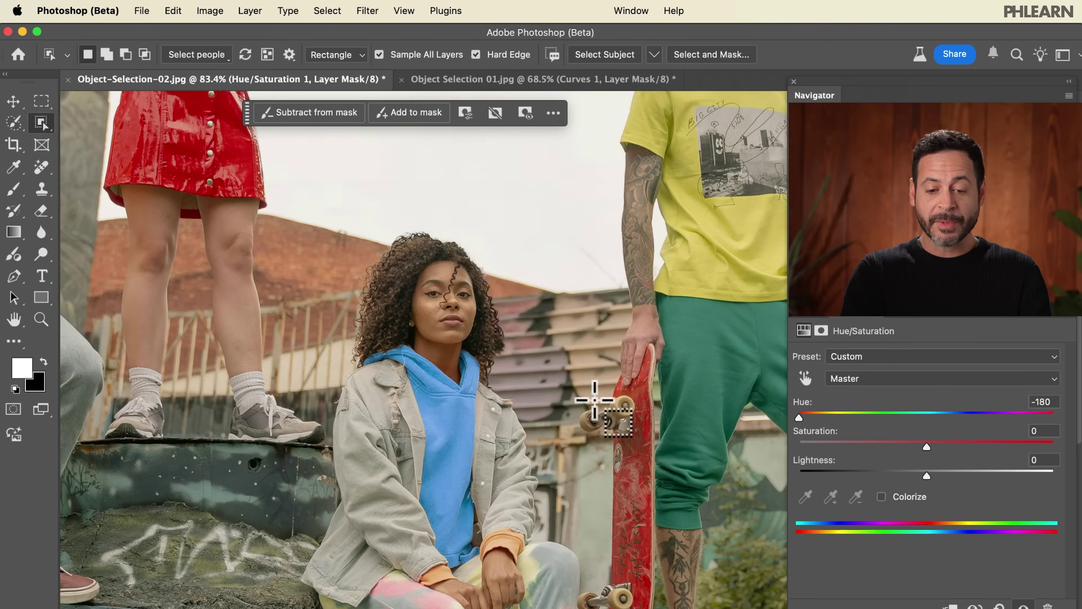
scroll(594, 399, "down", 3)
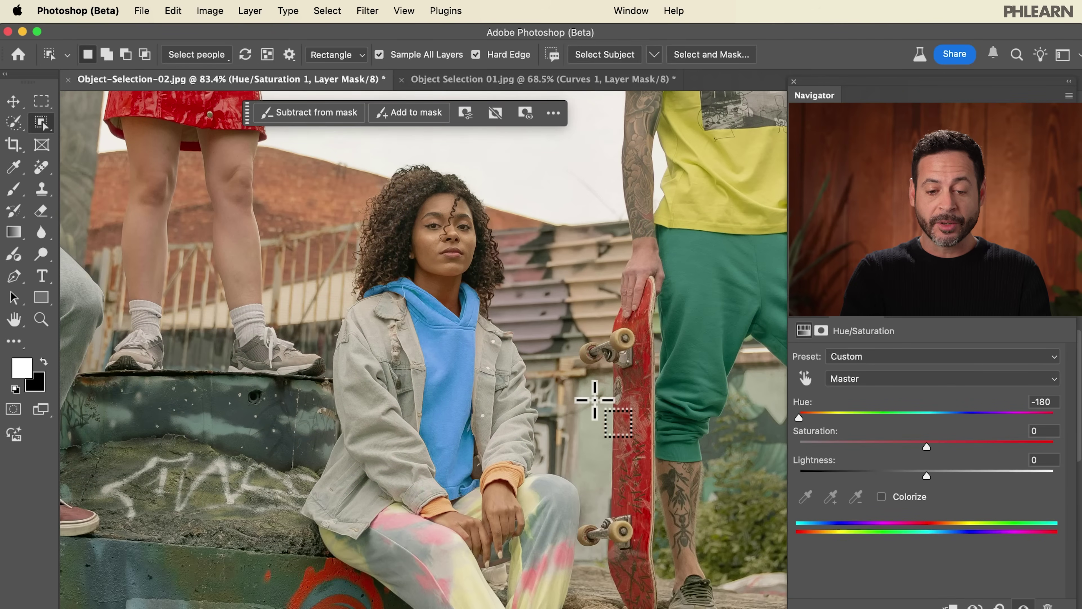
left_click(378, 365)
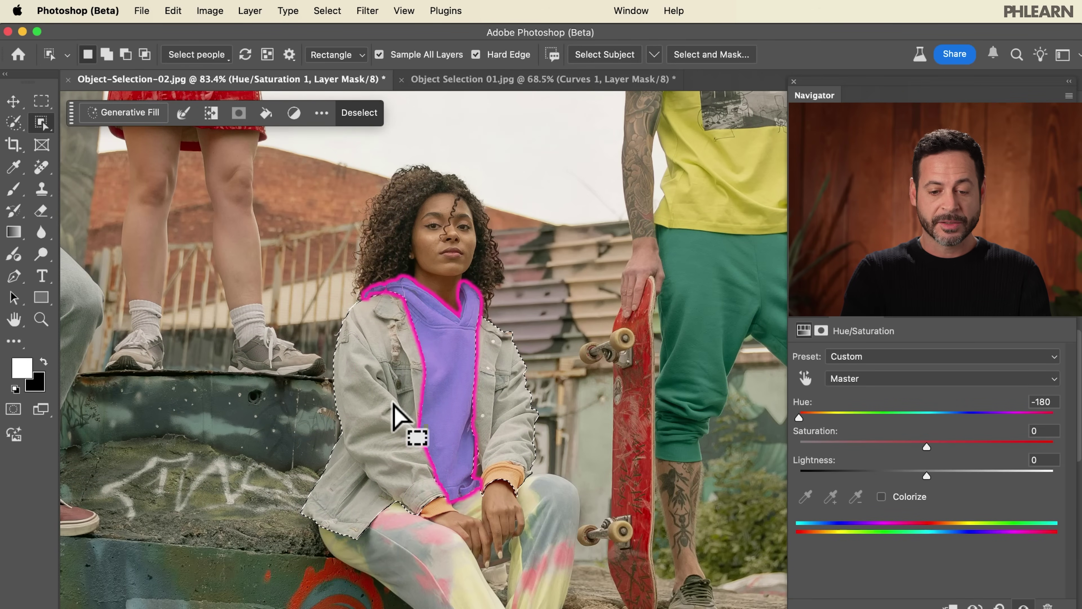
- Add a jacket-masked Exposure adjustment layer with Exposure set to +0.55
left_click(251, 11)
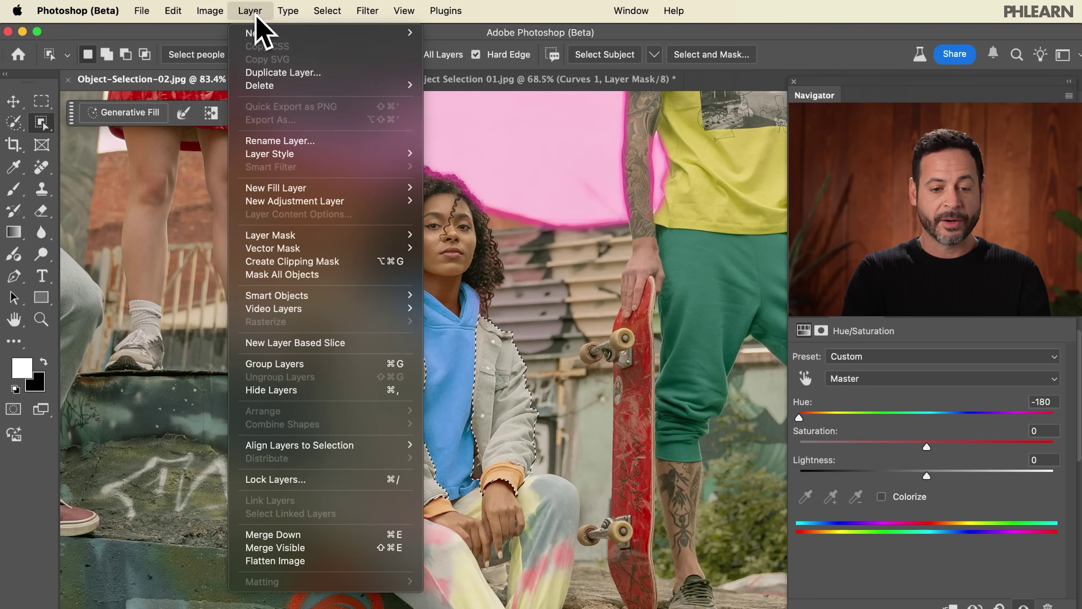
mouse_move(315, 201)
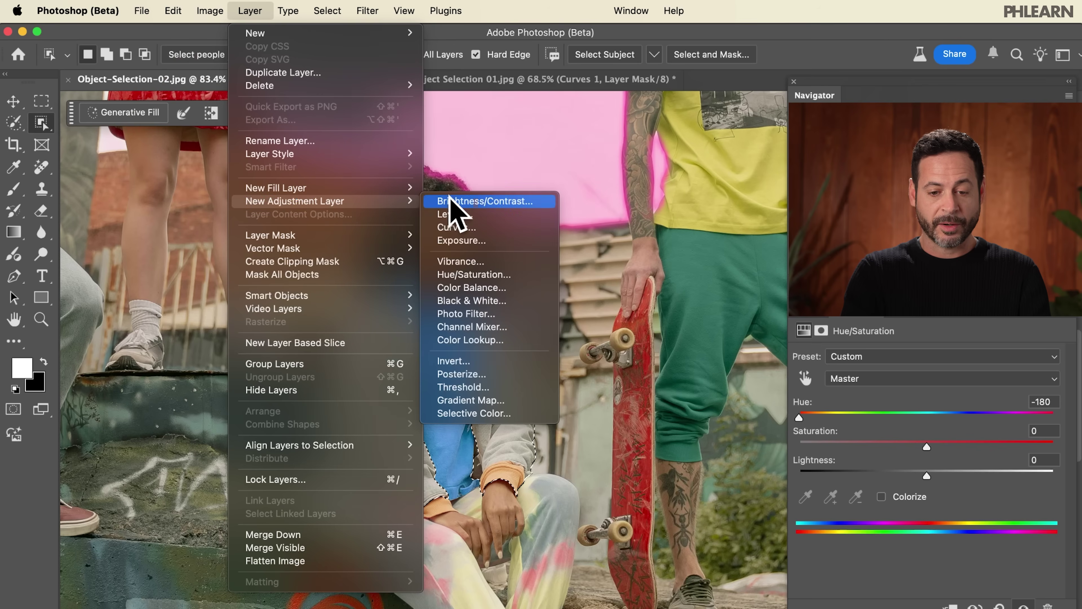
left_click(502, 241)
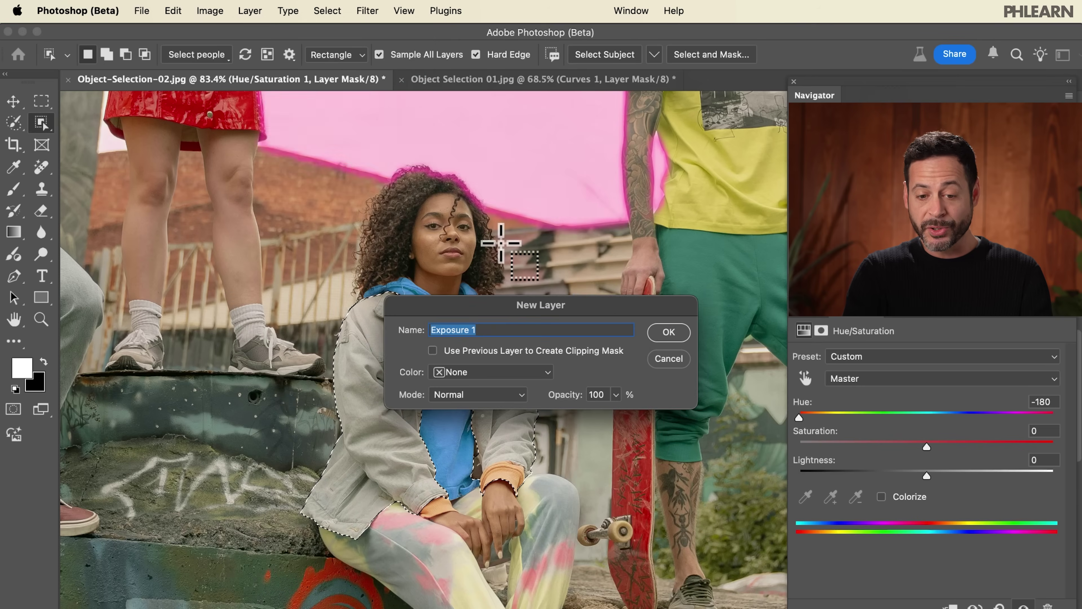
left_click(664, 335)
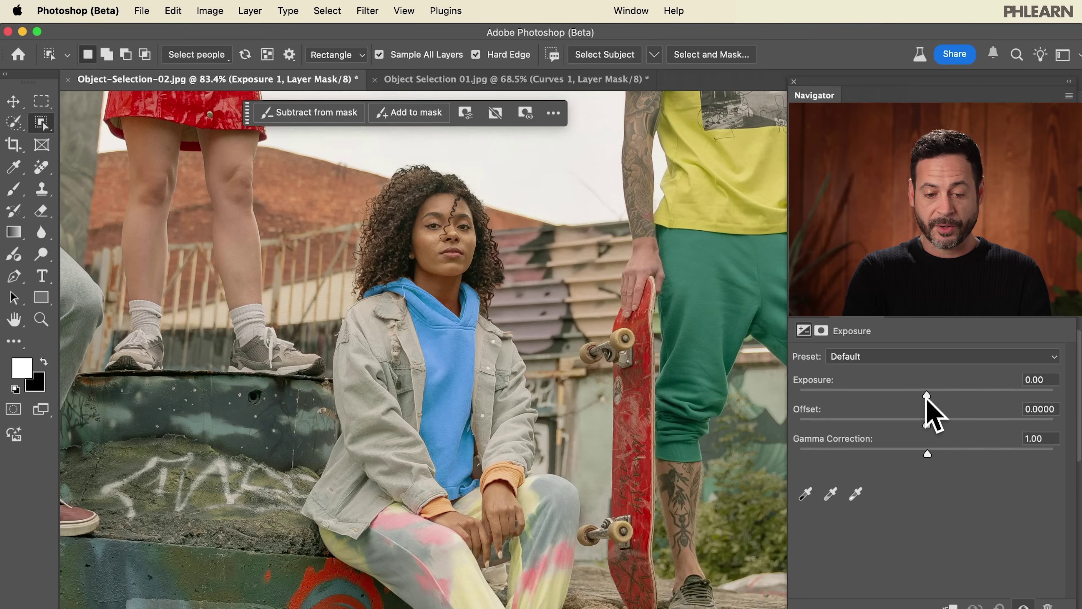
mouse_move(927, 395)
left_mouse_down()
mouse_move(851, 392)
mouse_move(952, 387)
mouse_move(937, 386)
left_mouse_up()
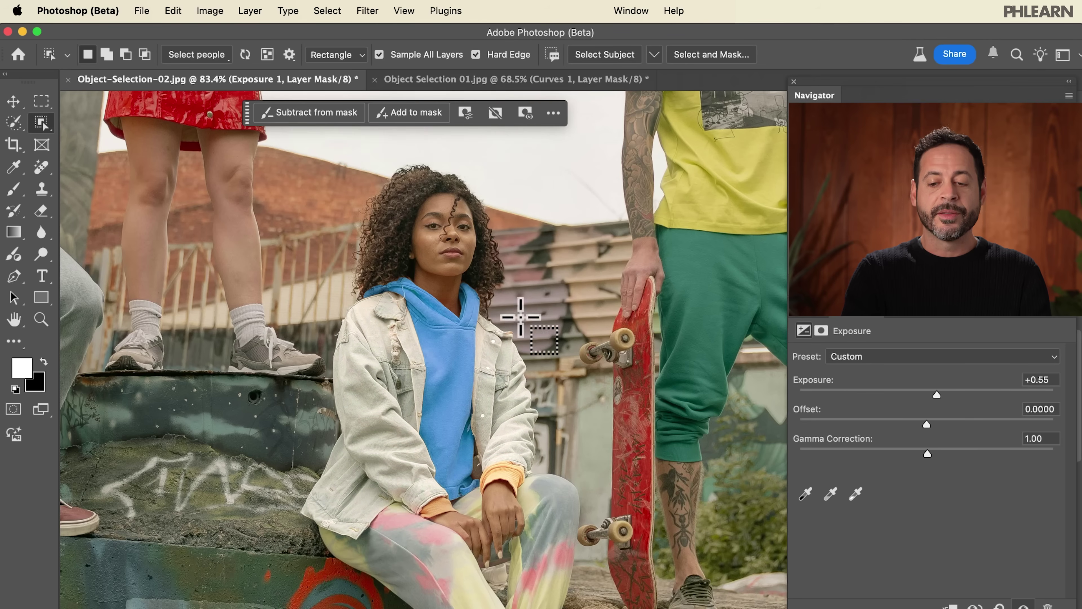
key("super+minus")
key("super+minus")
key("super+minus")
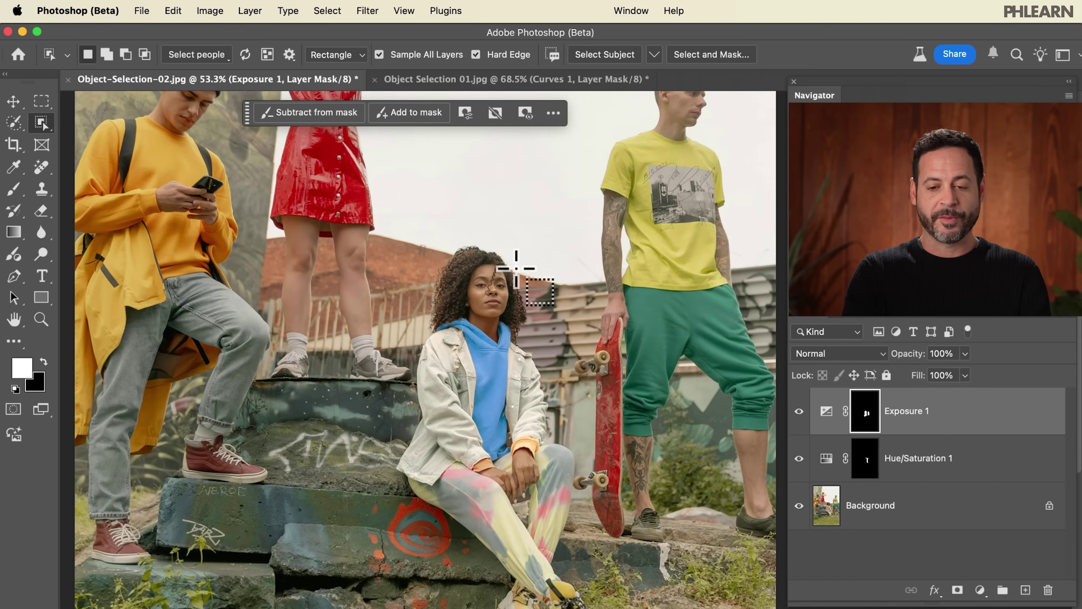